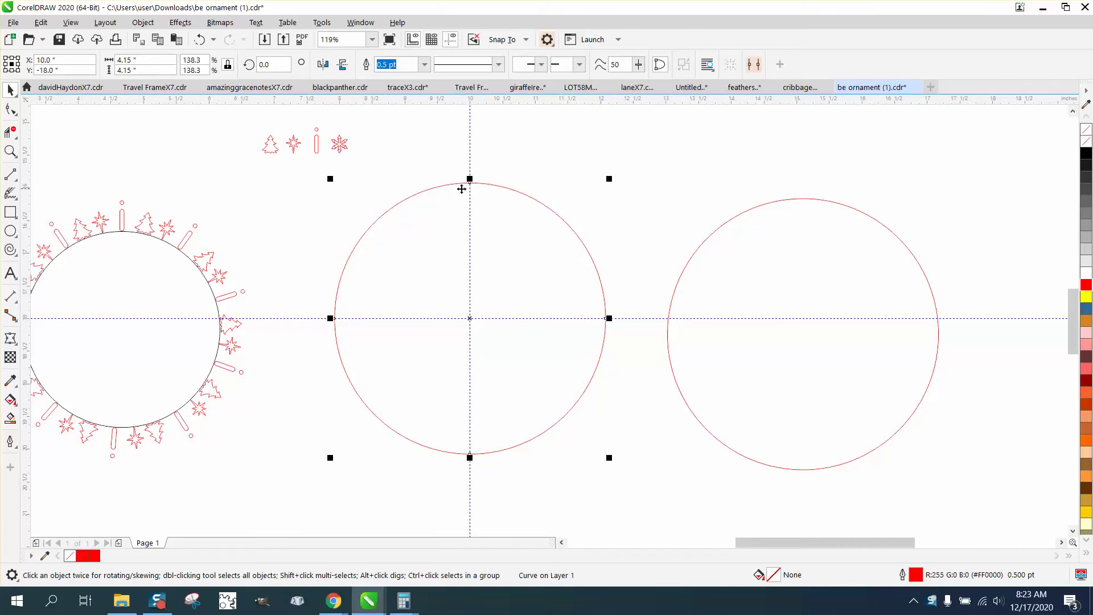
# Draw a vertical line about 4.6 inches long and centre it on the page over the selected circle.
pyautogui.click(19, 174)
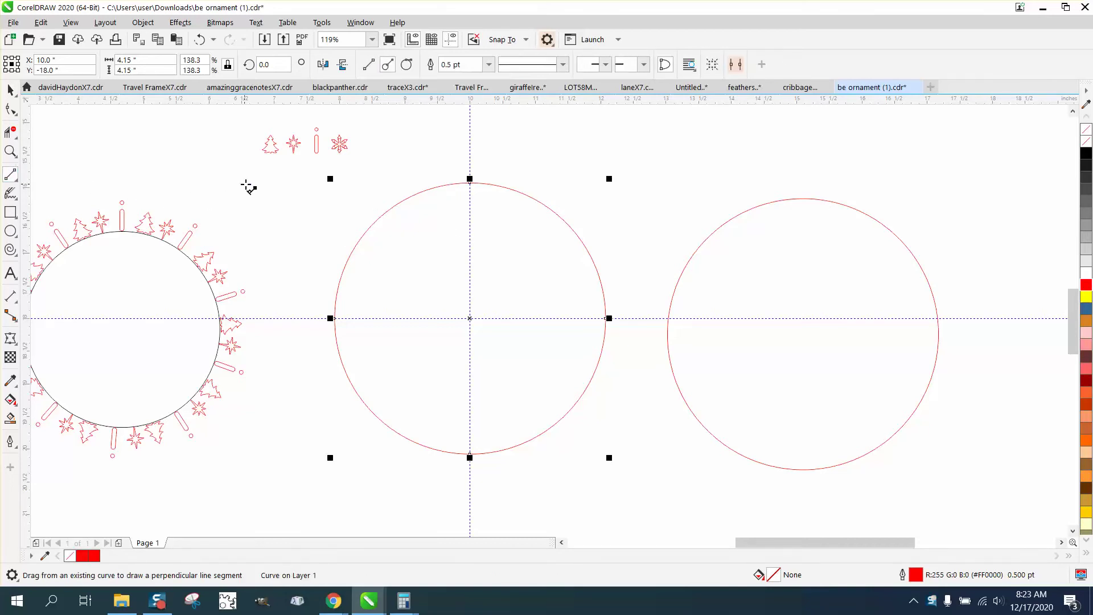
pyautogui.moveTo(246, 189); pyautogui.dragTo(267, 492)
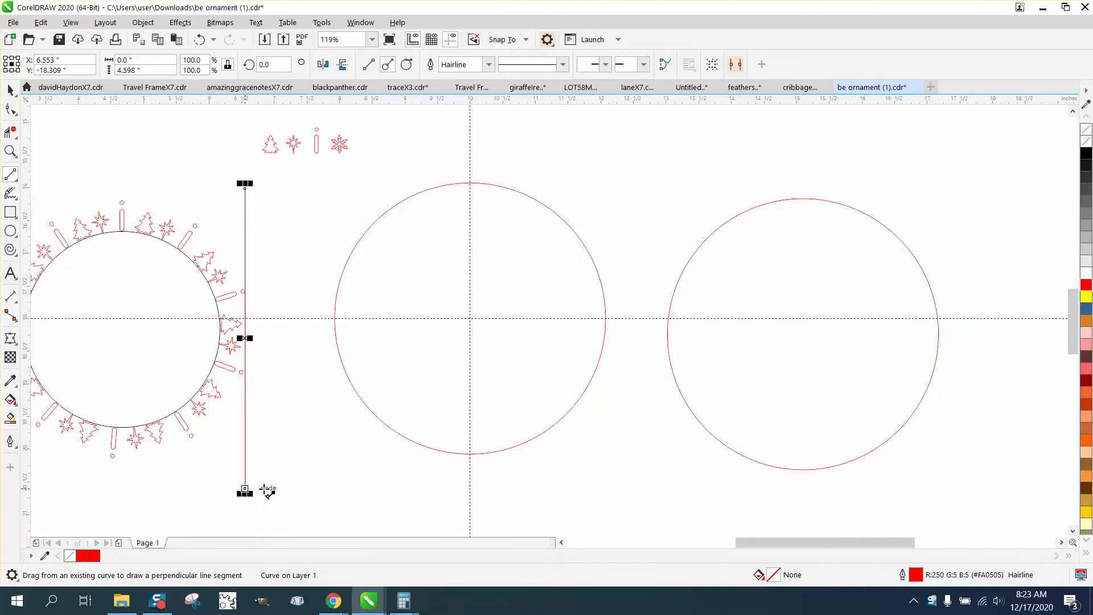
pyautogui.press('p')
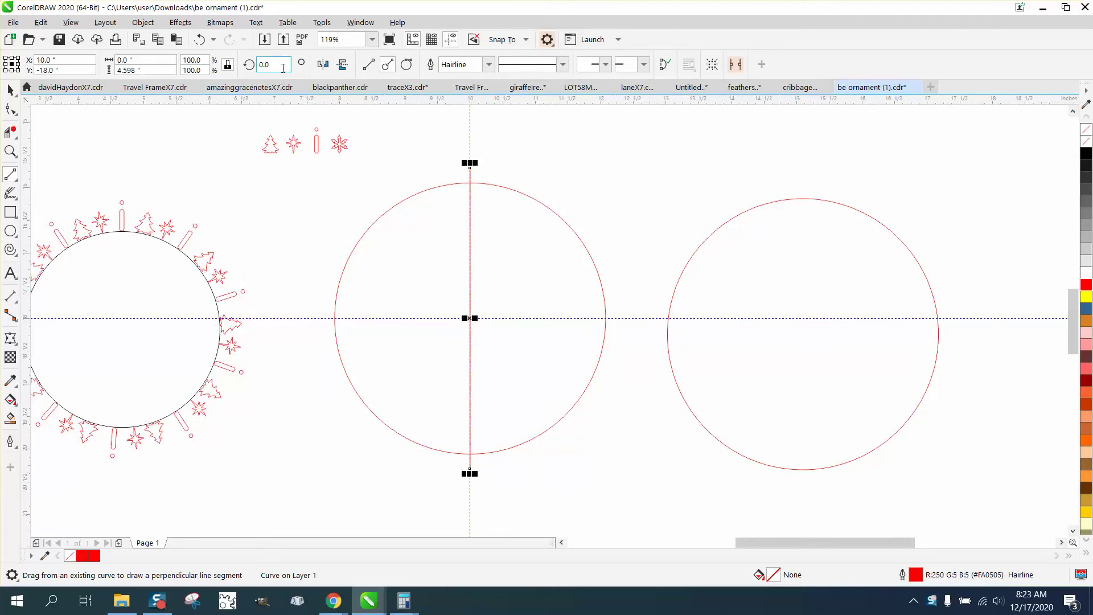
# Rotate a duplicate of the centred vertical line by 45 degrees.
pyautogui.moveTo(283, 68); pyautogui.dragTo(251, 66)
pyautogui.write('45')
pyautogui.press('Return')
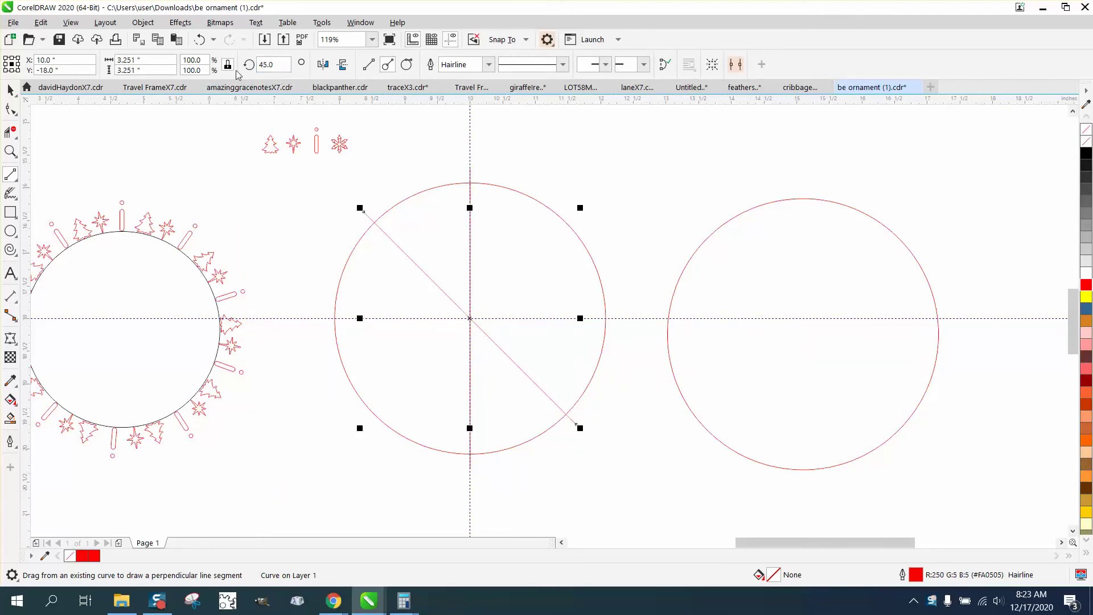
# Trim the centred circle to the 45-degree arc between the two lines with Virtual Segment Delete, and remove the leftover lines.
pyautogui.click(13, 135)
pyautogui.click(54, 164)
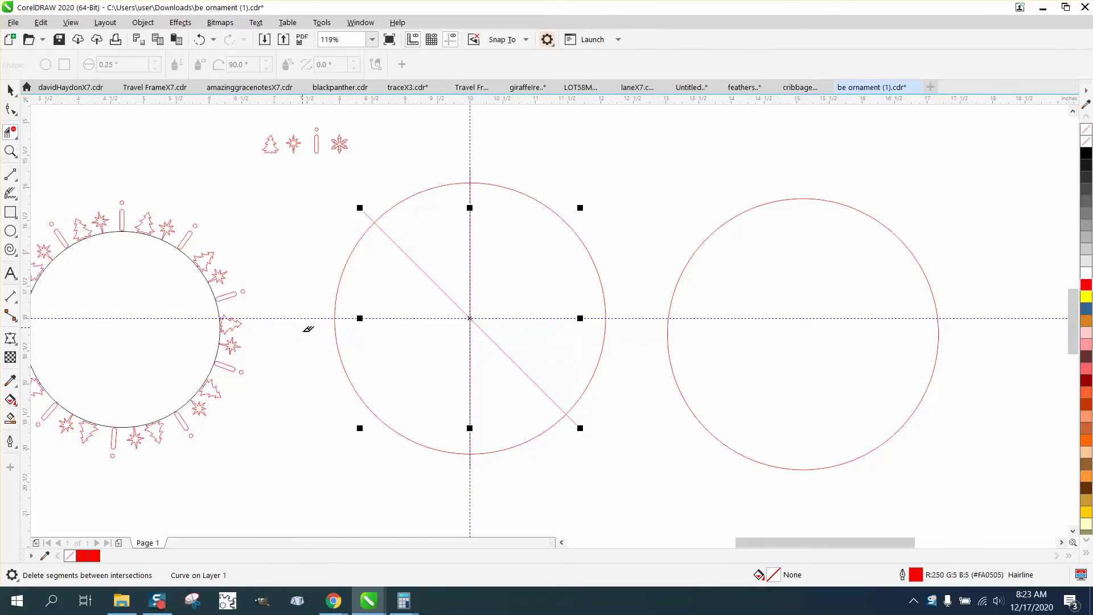
pyautogui.moveTo(303, 338); pyautogui.dragTo(653, 471)
pyautogui.moveTo(512, 190); pyautogui.dragTo(544, 259)
pyautogui.moveTo(317, 262); pyautogui.dragTo(386, 306)
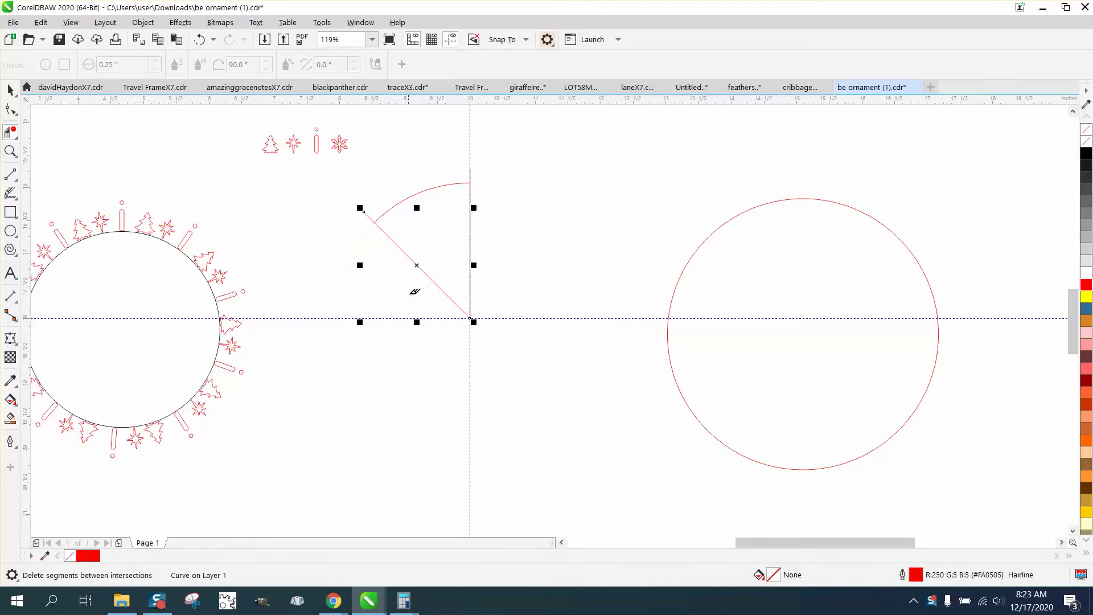
pyautogui.click(420, 267)
pyautogui.click(368, 216)
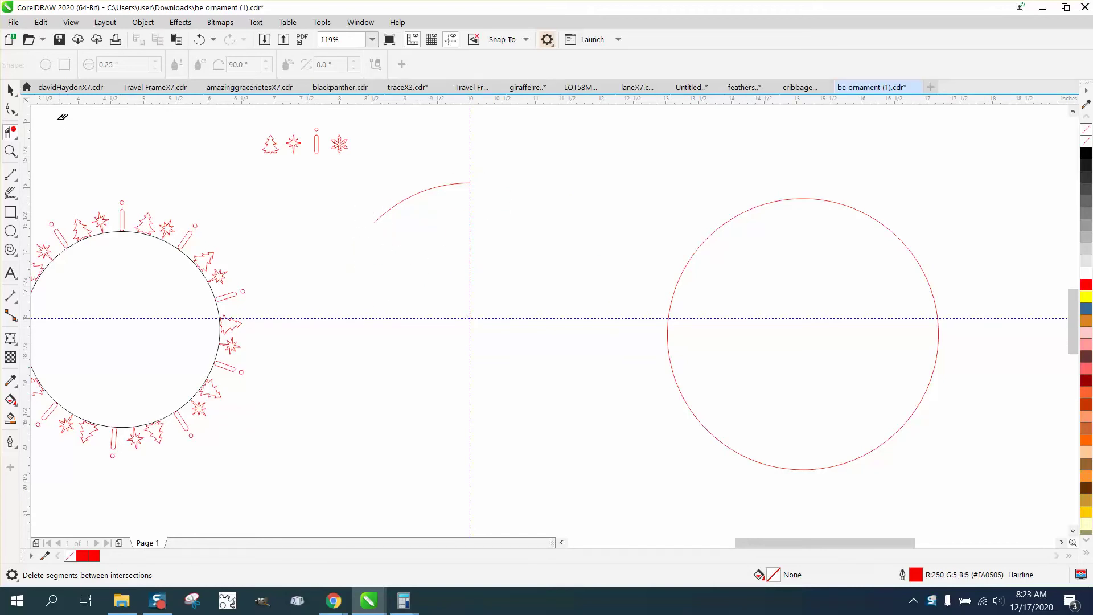
# Select the remaining arc and check its curve length in the object properties.
pyautogui.click(10, 90)
pyautogui.click(405, 200)
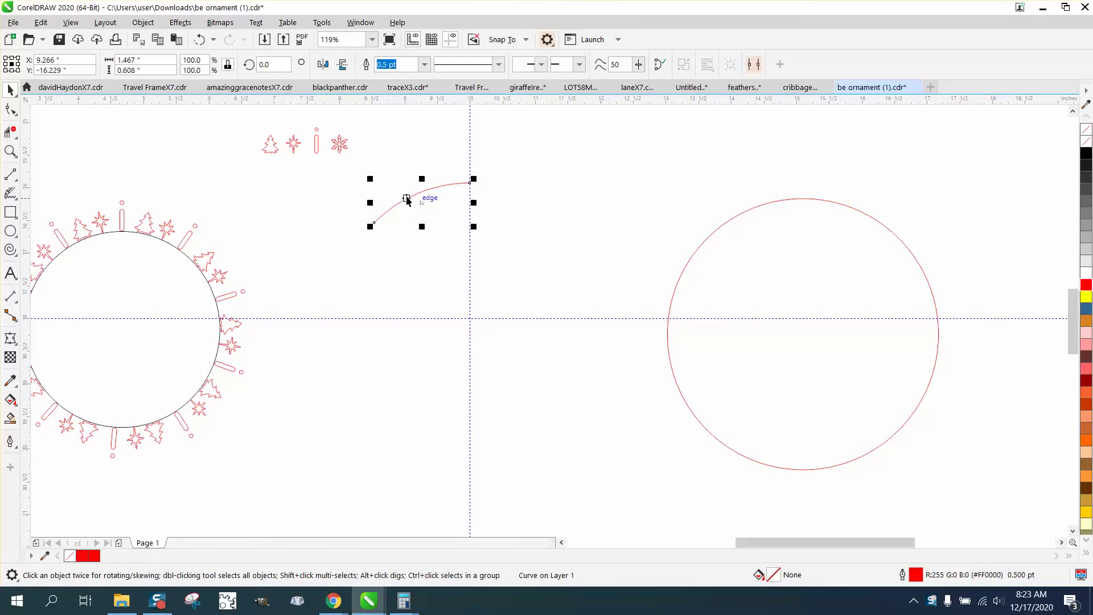
pyautogui.click(360, 23)
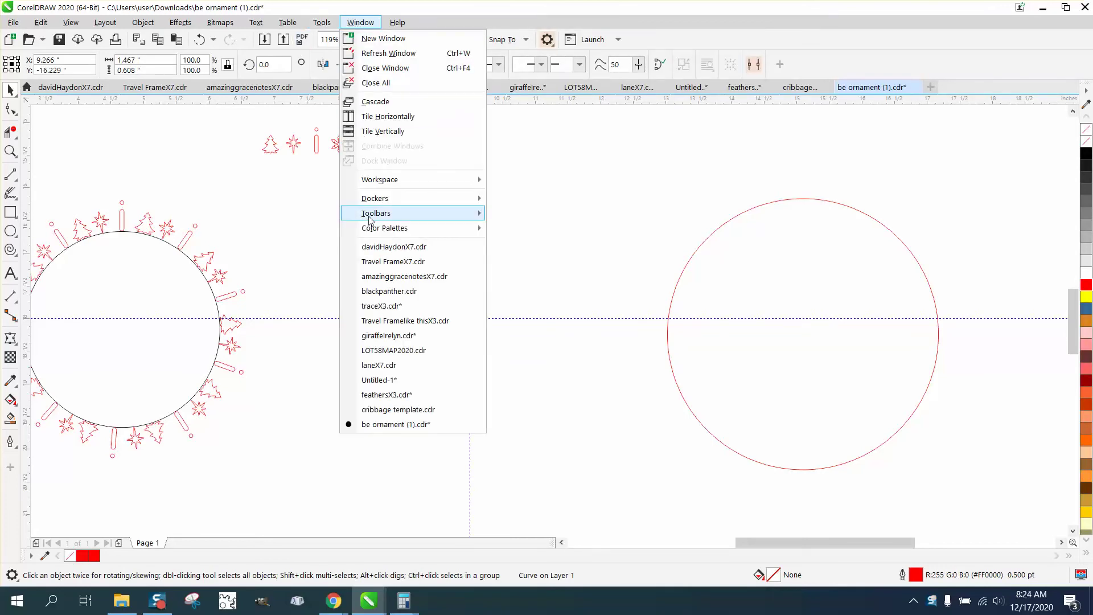
pyautogui.moveTo(380, 200)
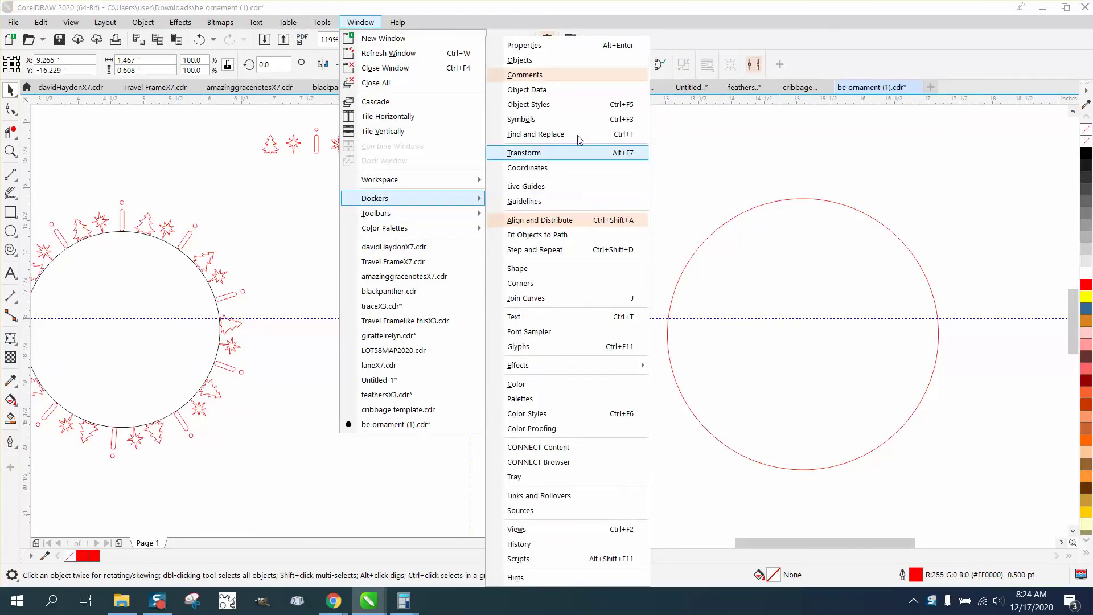
pyautogui.click(558, 51)
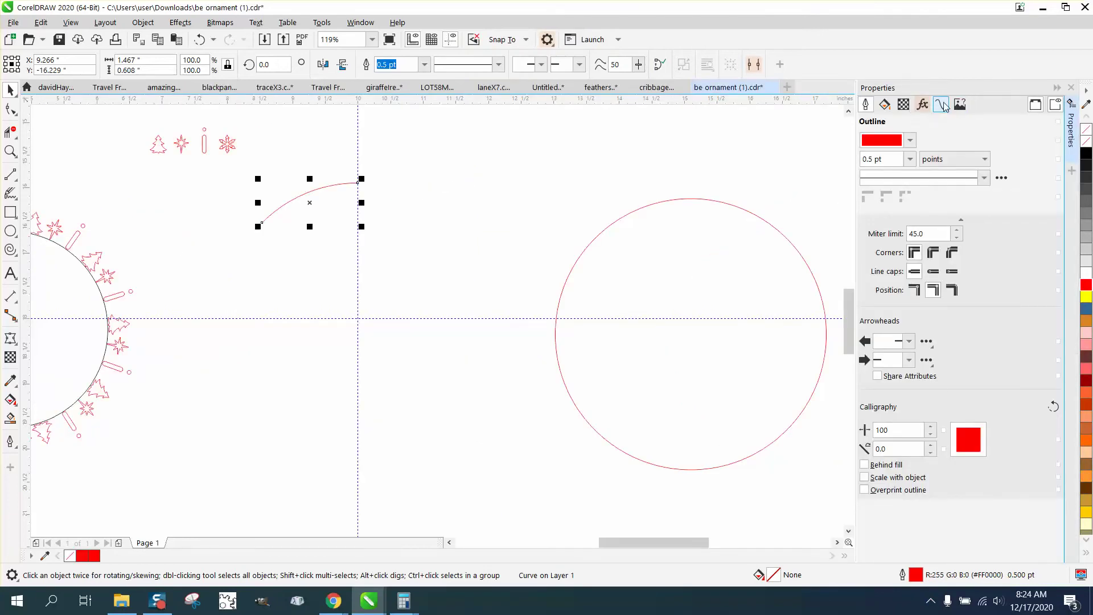
pyautogui.click(941, 105)
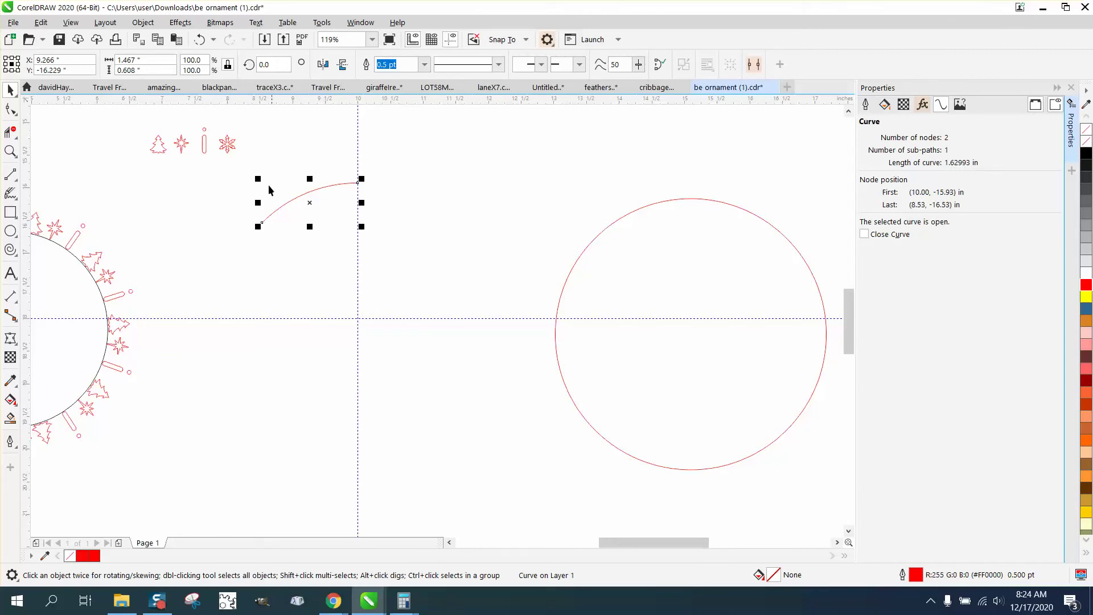
# Select the tree, star, candle and snowflake shapes and create a rectangle that exactly encloses them.
pyautogui.moveTo(135, 118); pyautogui.dragTo(179, 156)
pyautogui.moveTo(254, 161); pyautogui.dragTo(256, 162)
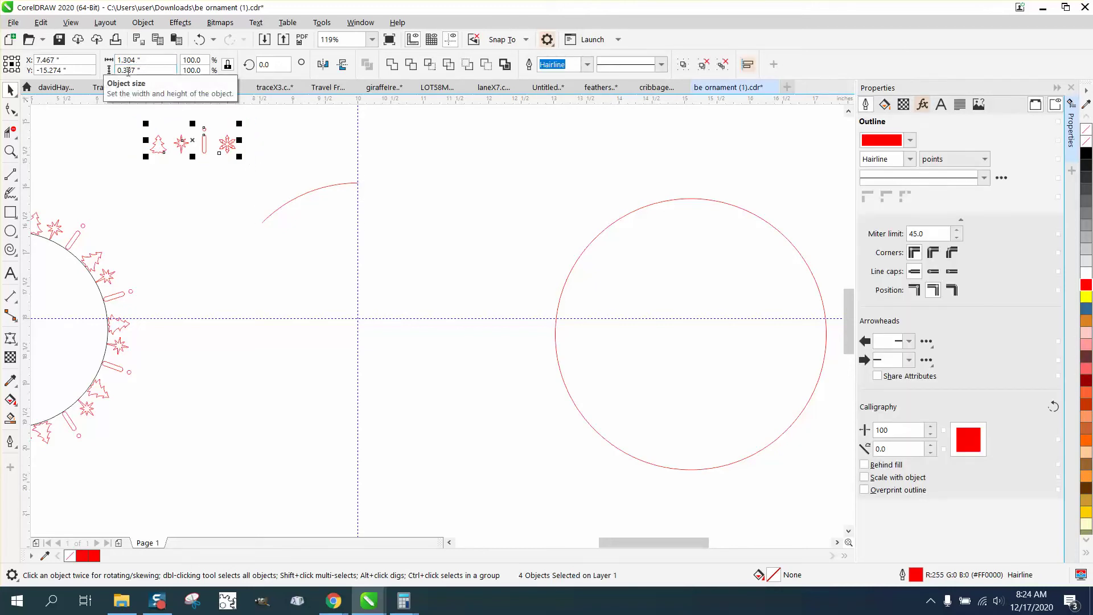
pyautogui.click(10, 151)
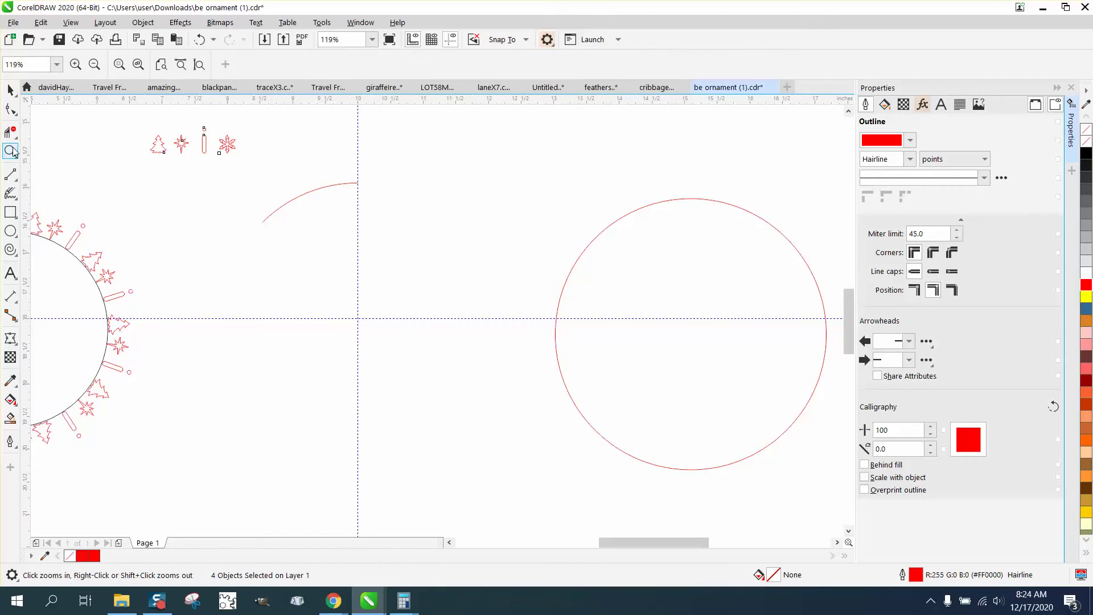
pyautogui.moveTo(103, 119); pyautogui.dragTo(307, 197)
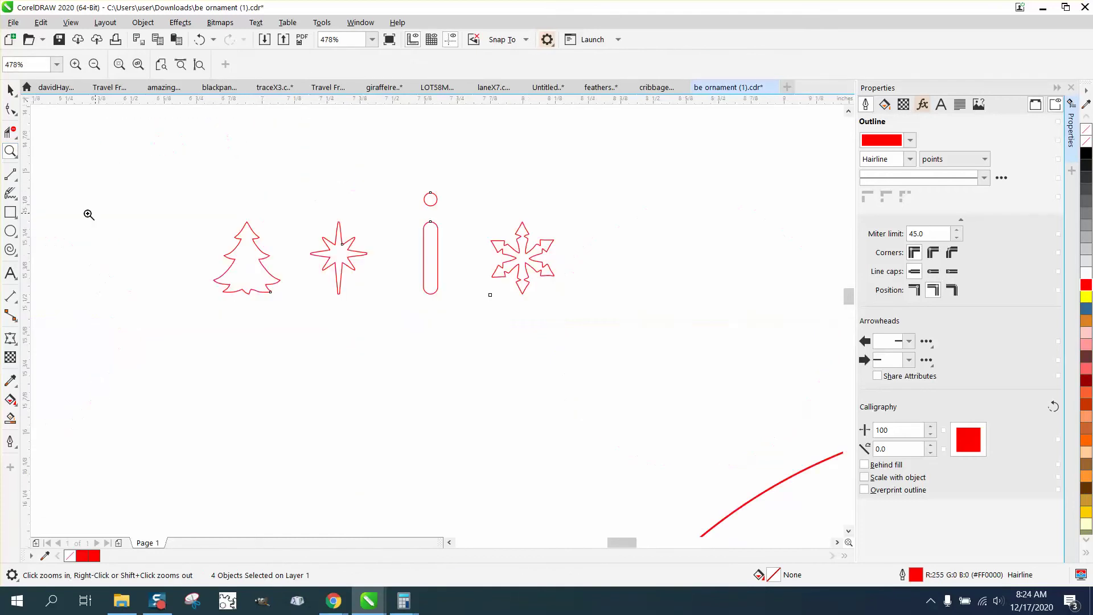
pyautogui.click(10, 212)
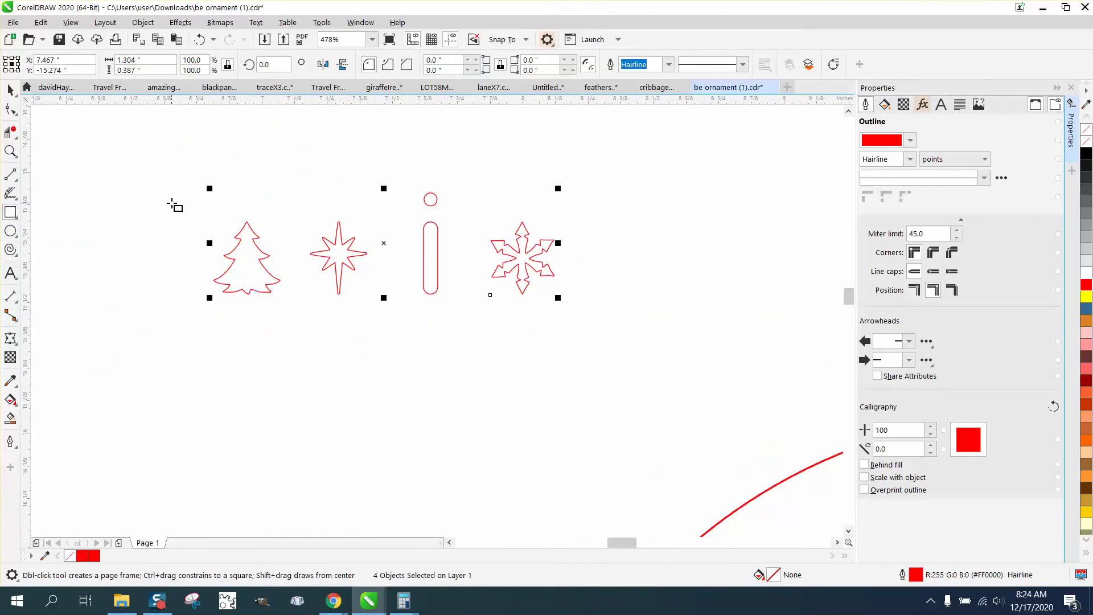
pyautogui.click(10, 90)
pyautogui.moveTo(213, 181); pyautogui.dragTo(223, 231)
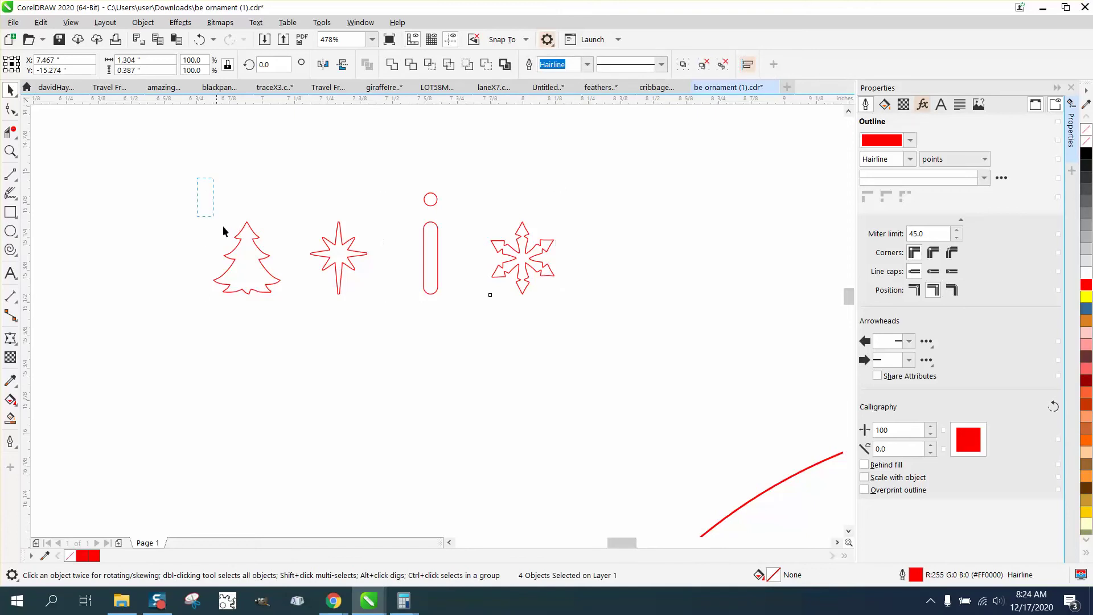
pyautogui.moveTo(661, 345); pyautogui.dragTo(662, 345)
pyautogui.doubleClick(11, 213)
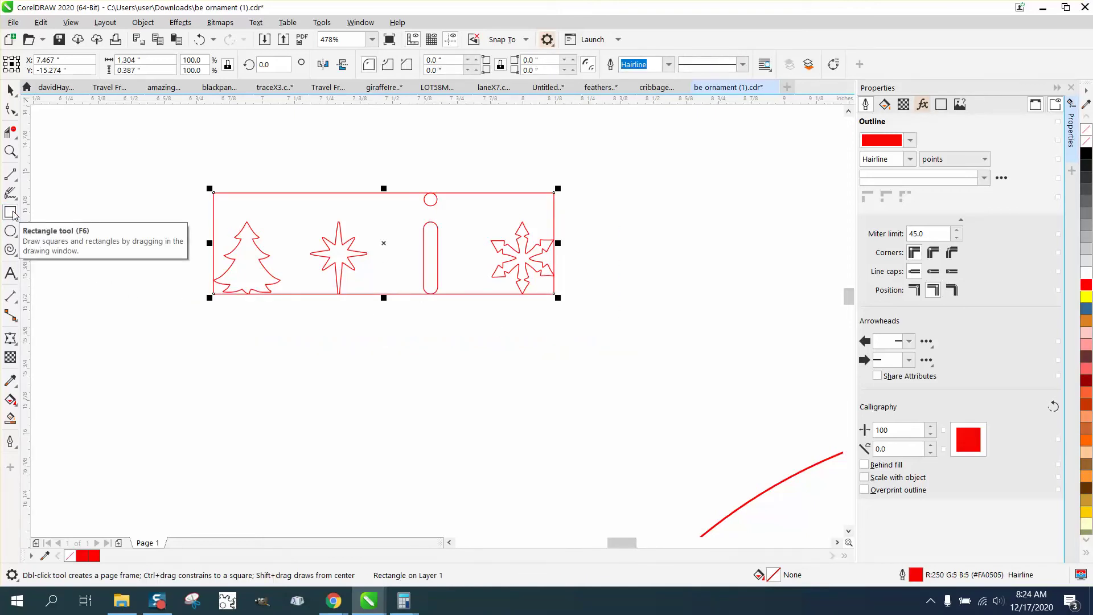
# Select the enclosing rectangle and, in Calculator, divide its 1.304-inch width by 4 and multiply the result by 5.
pyautogui.click(10, 90)
pyautogui.click(212, 148)
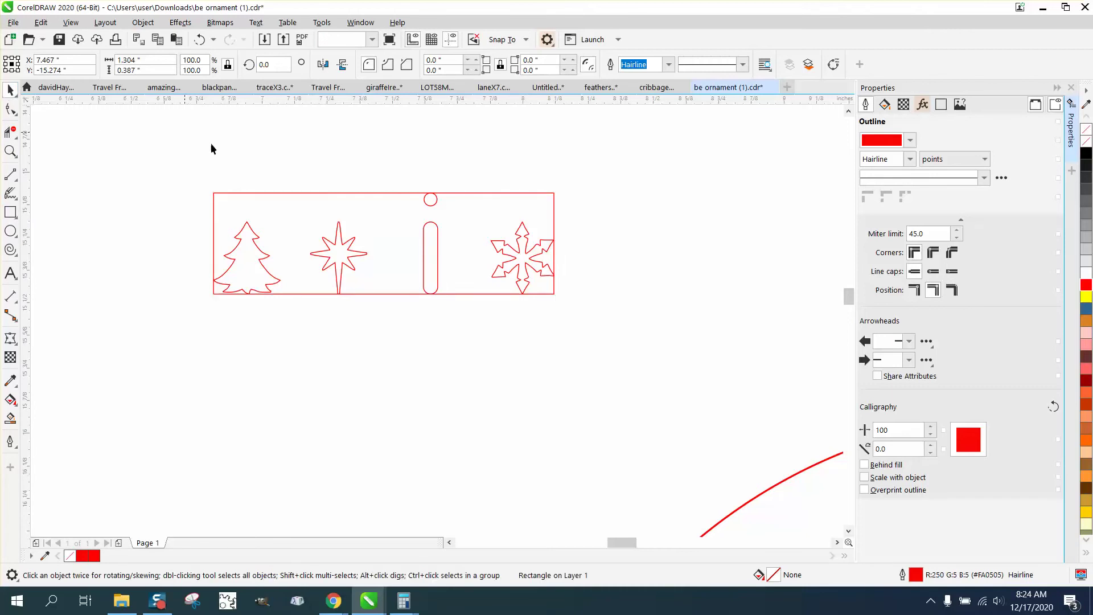
pyautogui.click(294, 194)
pyautogui.press('XF86Calculator')
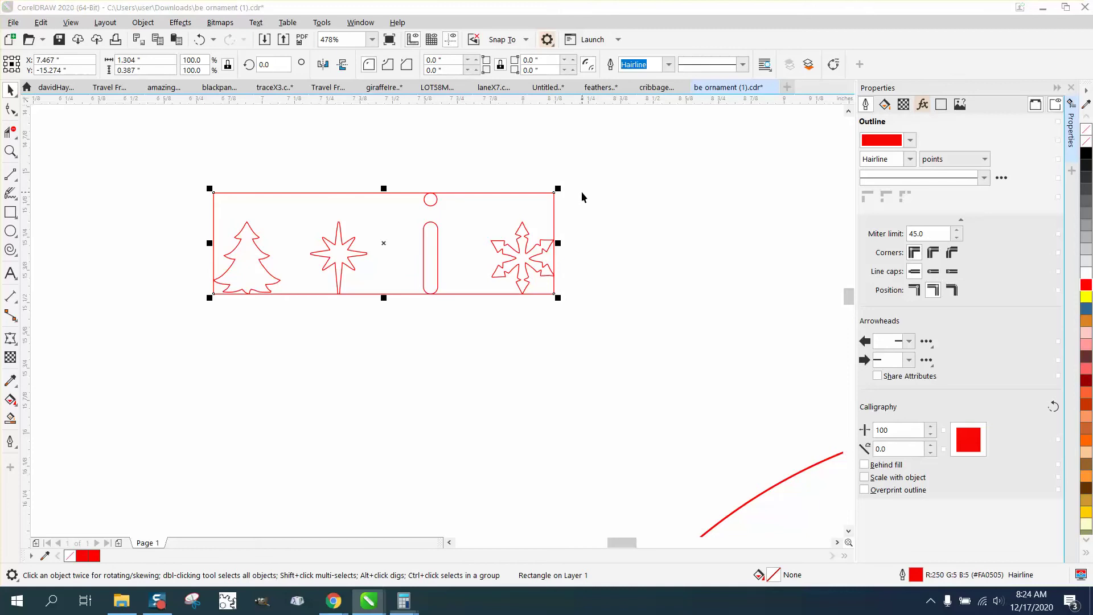
pyautogui.write('13.0')
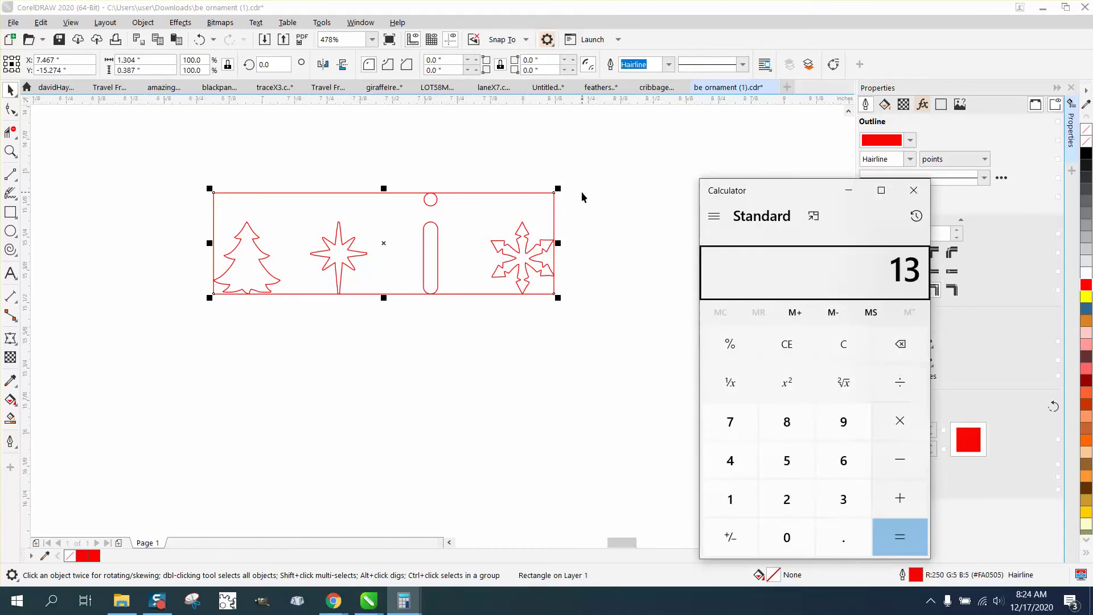
pyautogui.press('BackSpace')
pyautogui.press('BackSpace')
pyautogui.press('BackSpace')
pyautogui.write('.304 ÷ ')
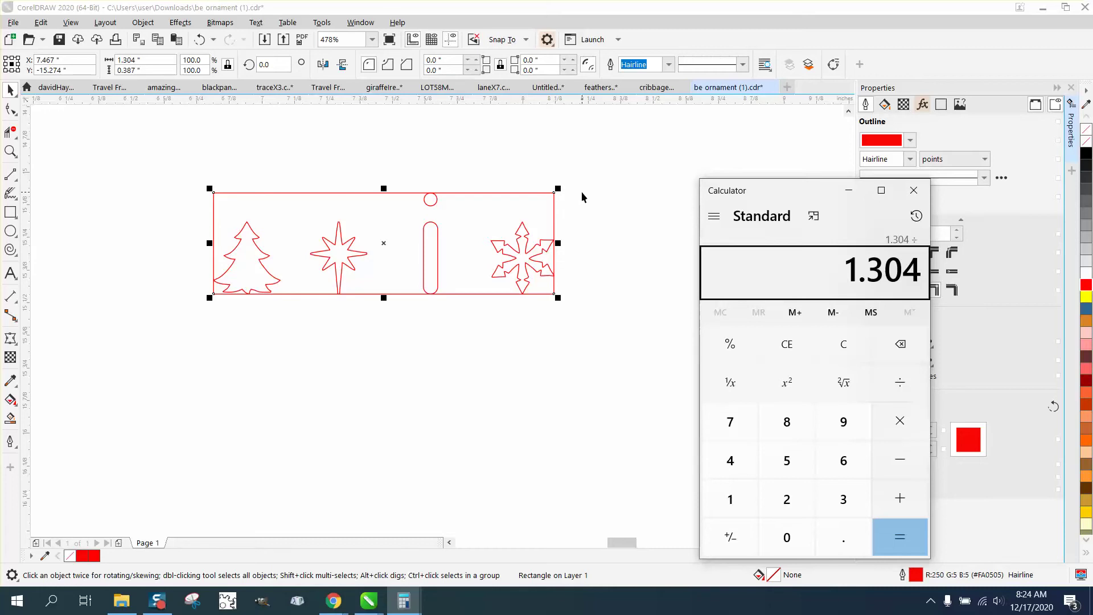
pyautogui.write('4')
pyautogui.press('Return')
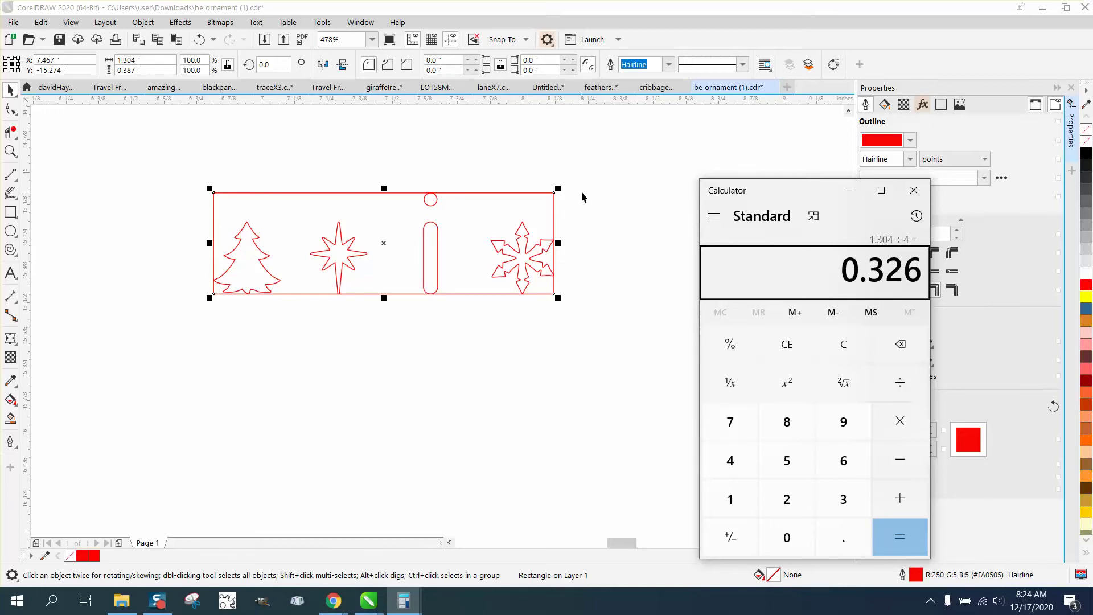
pyautogui.write('*5')
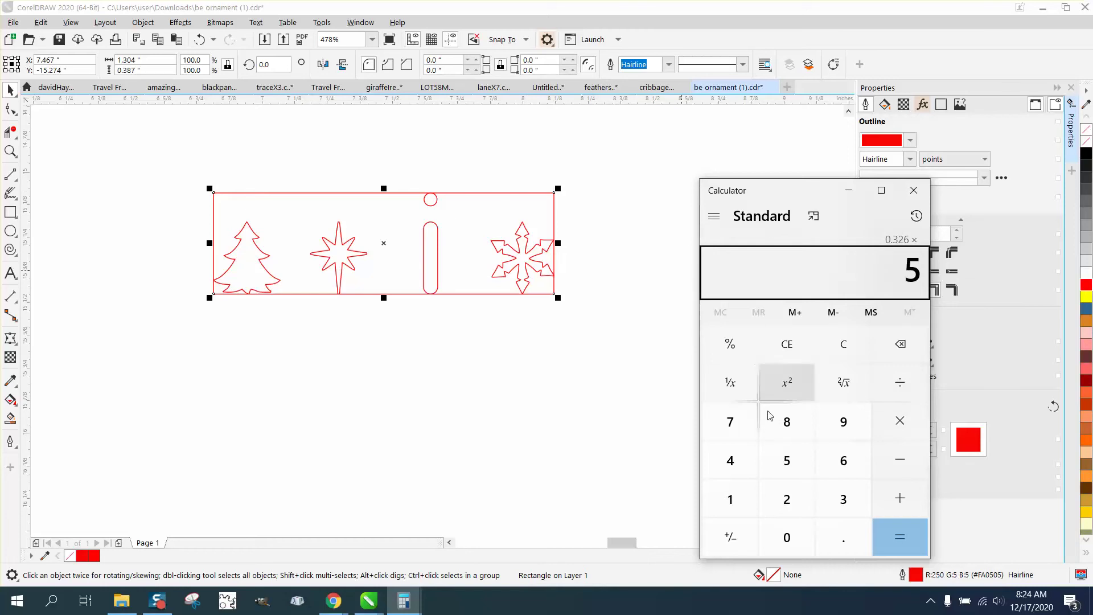
pyautogui.click(895, 537)
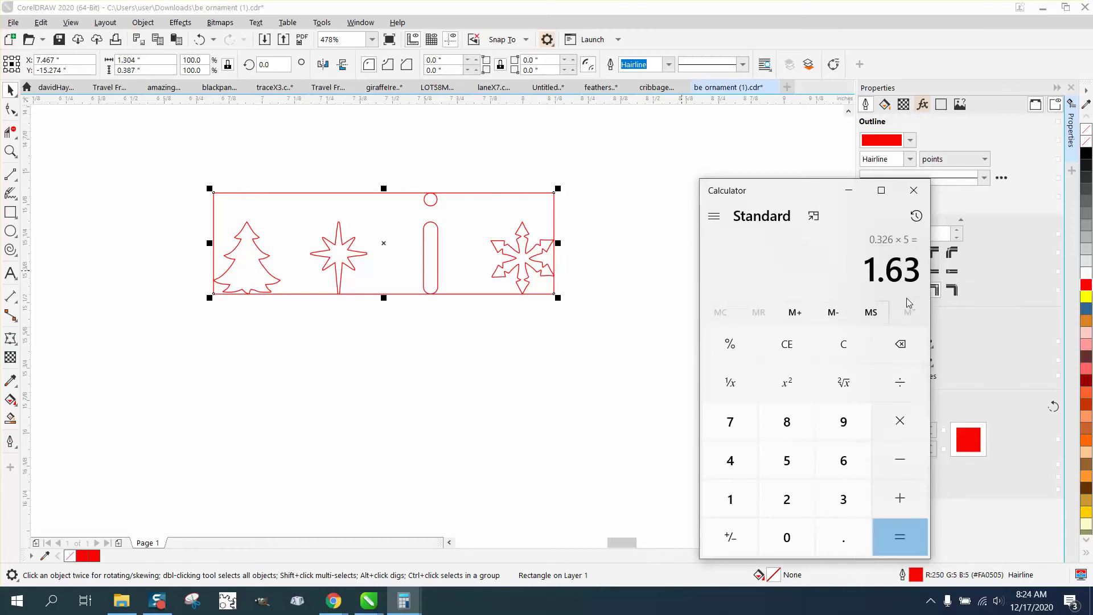
# Return to CorelDRAW and set the enclosing rectangle's width to 1.63 inches, scaling it proportionally.
pyautogui.click(289, 176)
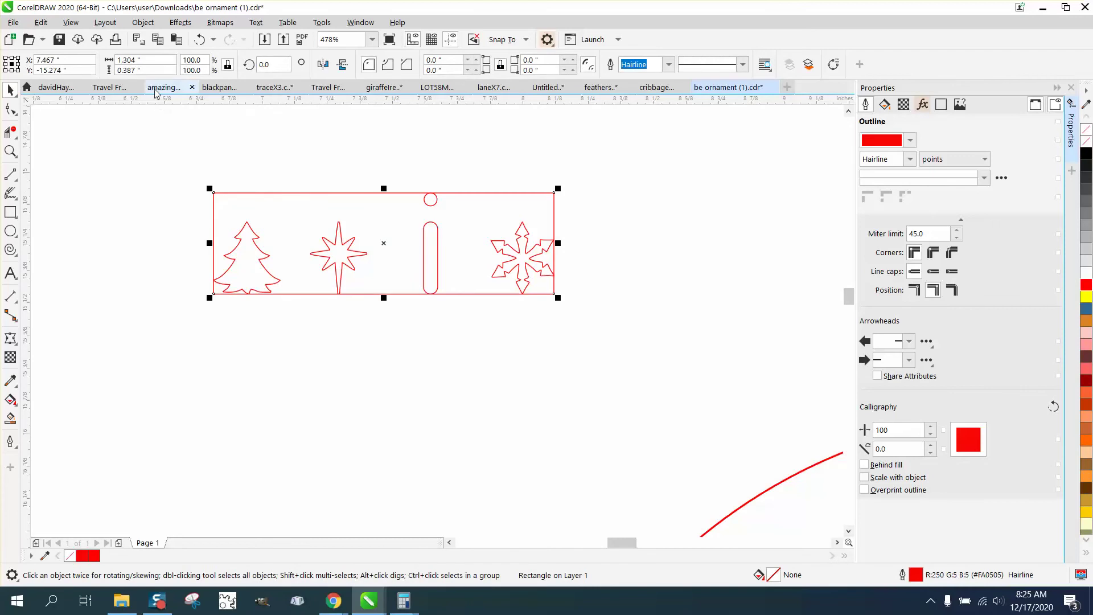
pyautogui.moveTo(141, 60); pyautogui.dragTo(101, 61)
pyautogui.write('1.63')
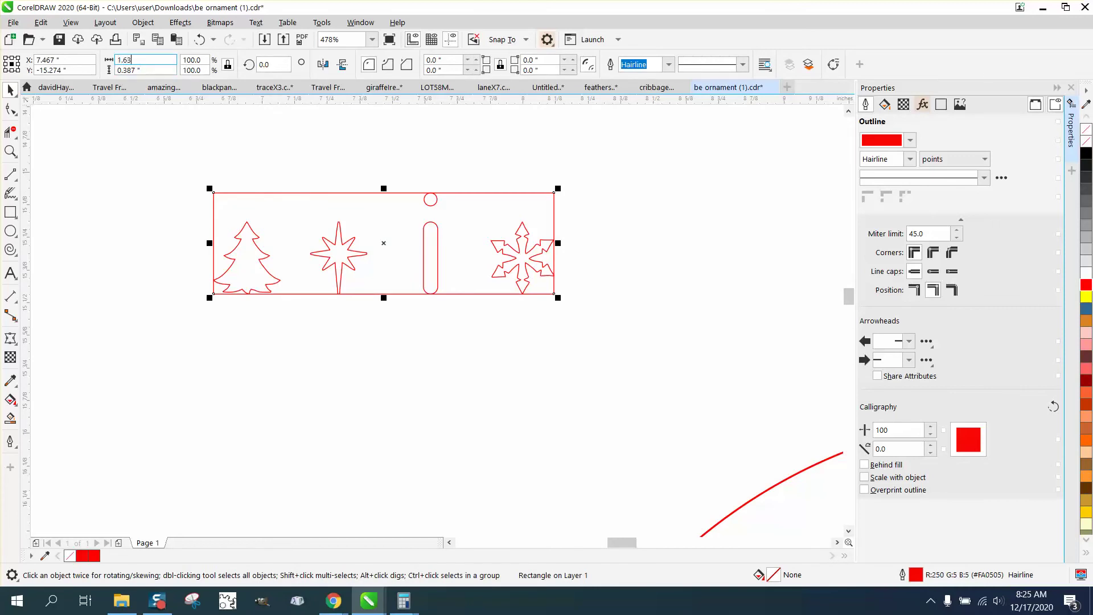
pyautogui.press('Return')
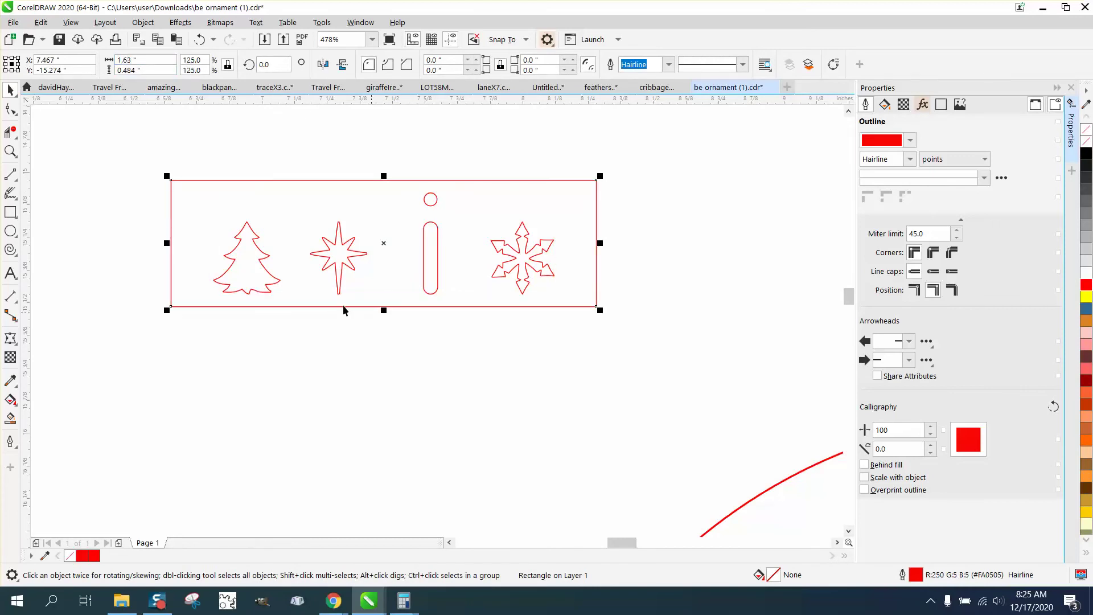
pyautogui.click(158, 196)
pyautogui.moveTo(664, 401); pyautogui.dragTo(664, 402)
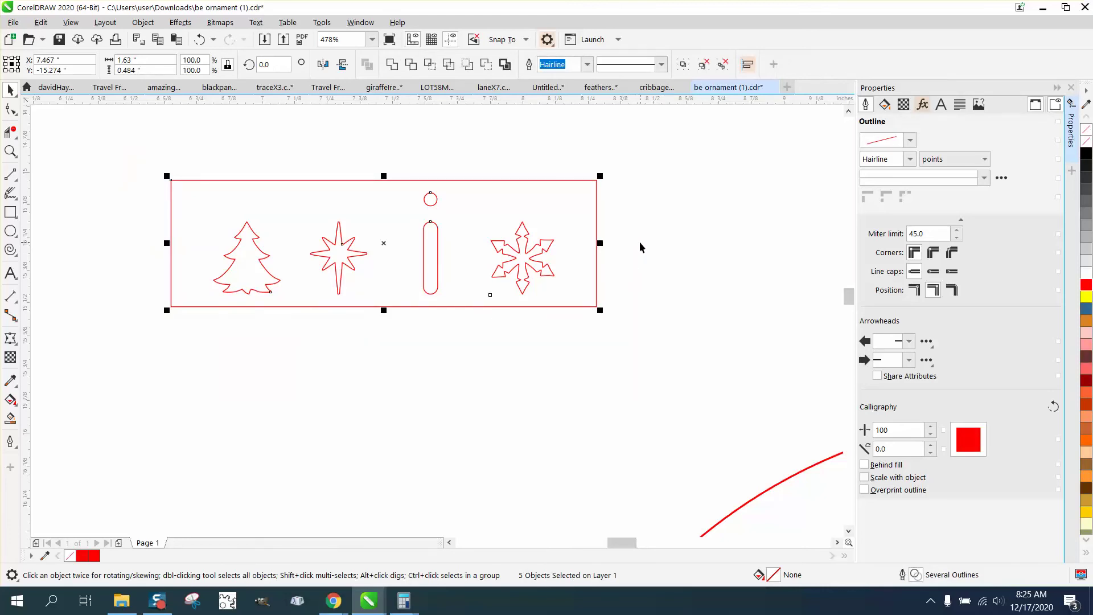
pyautogui.moveTo(134, 159); pyautogui.dragTo(682, 373)
pyautogui.moveTo(196, 152); pyautogui.dragTo(228, 257)
pyautogui.moveTo(551, 340); pyautogui.dragTo(594, 348)
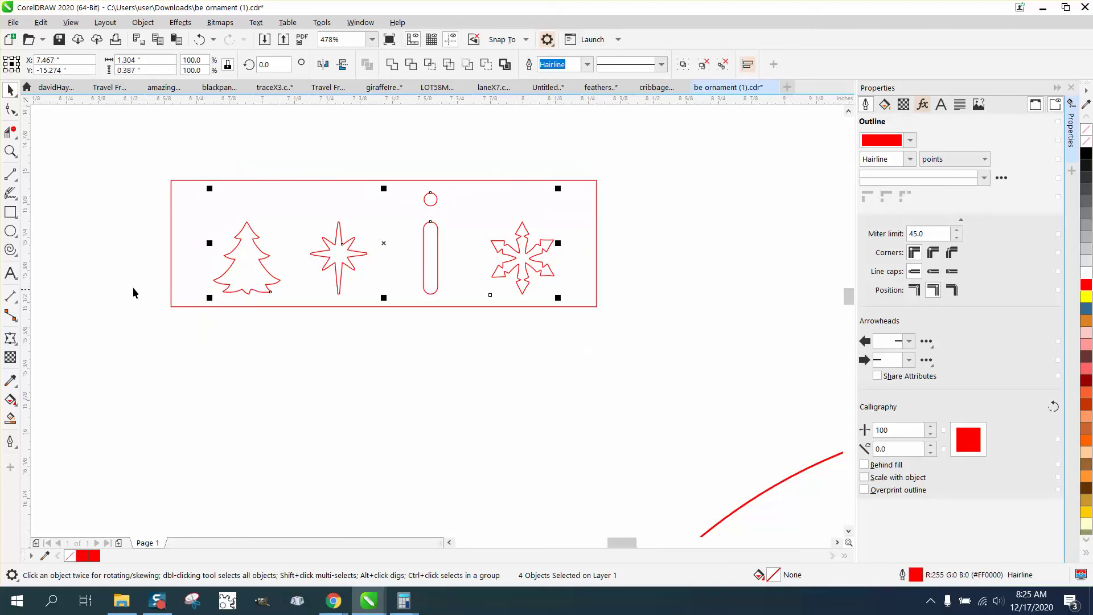
# Draw two vertical 2-point lines about 0.48 inches long over the rectangle's left and right edges, from corner to corner.
pyautogui.click(14, 177)
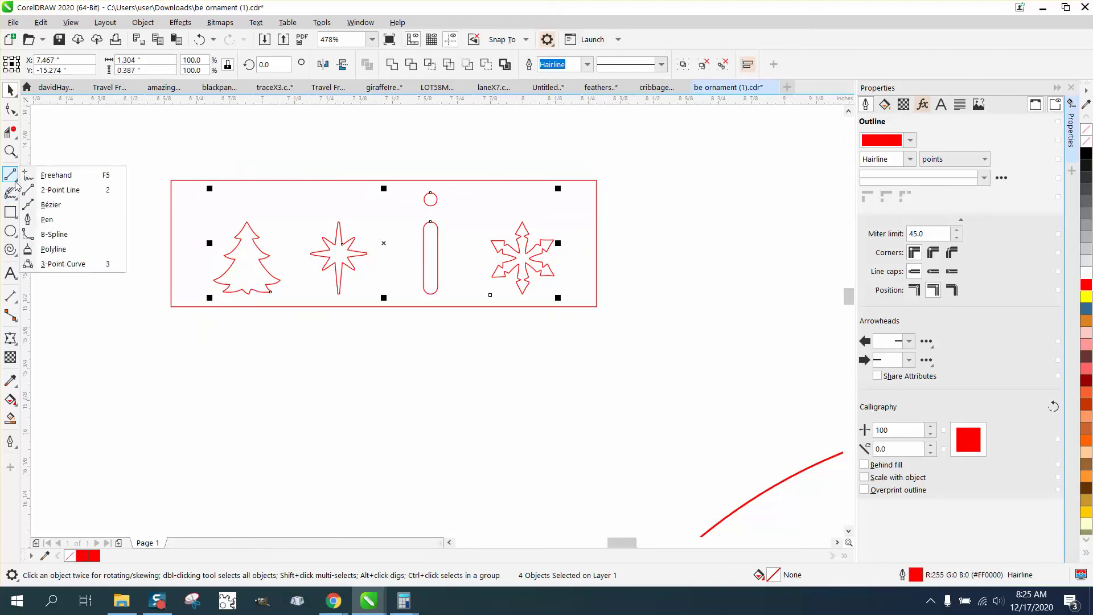
pyautogui.click(85, 190)
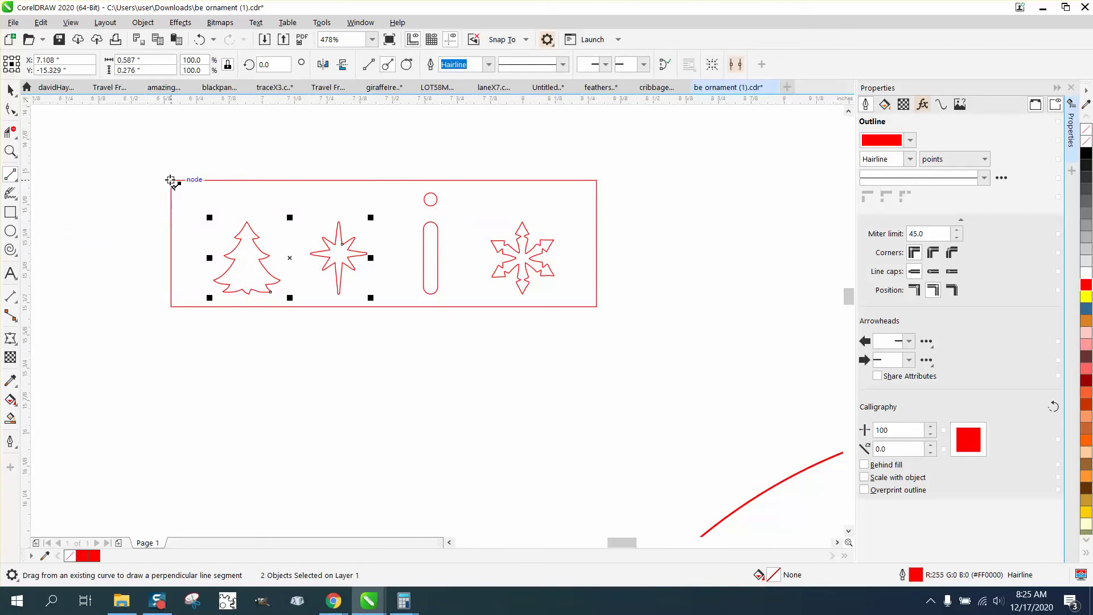
pyautogui.moveTo(170, 188); pyautogui.dragTo(172, 306)
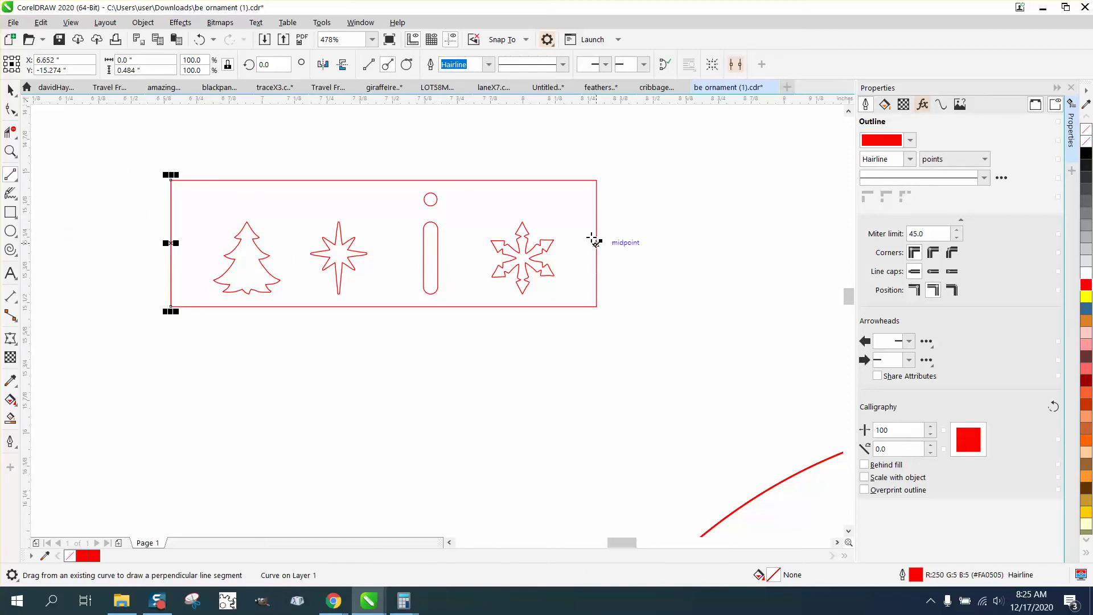
pyautogui.moveTo(596, 187); pyautogui.dragTo(596, 307)
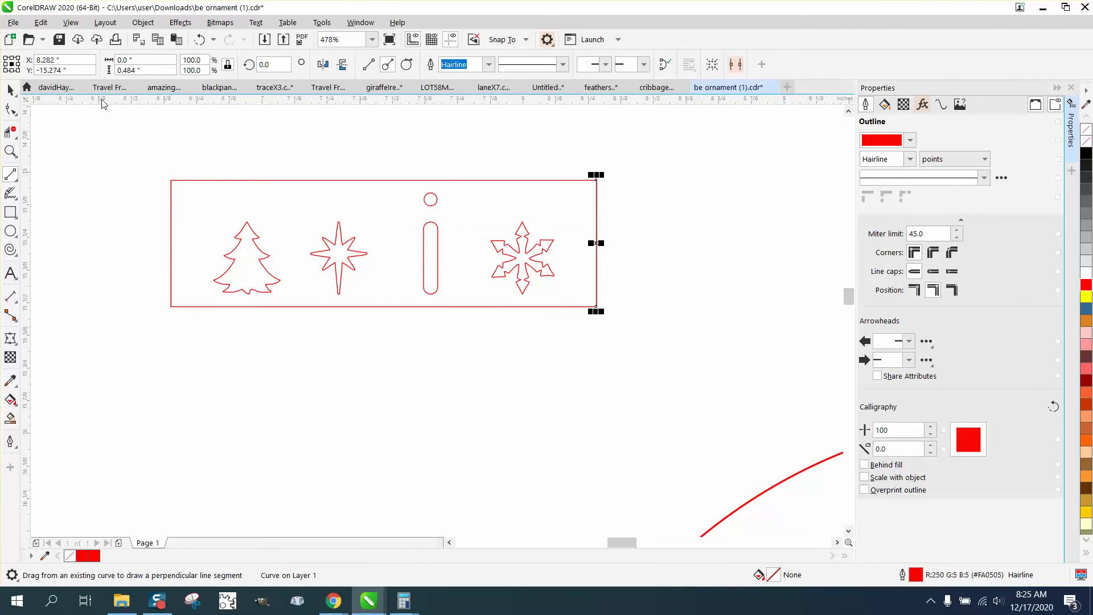
# Move the enclosing rectangle below the four shapes, leaving the two vertical edge lines in place.
pyautogui.click(10, 90)
pyautogui.click(308, 181)
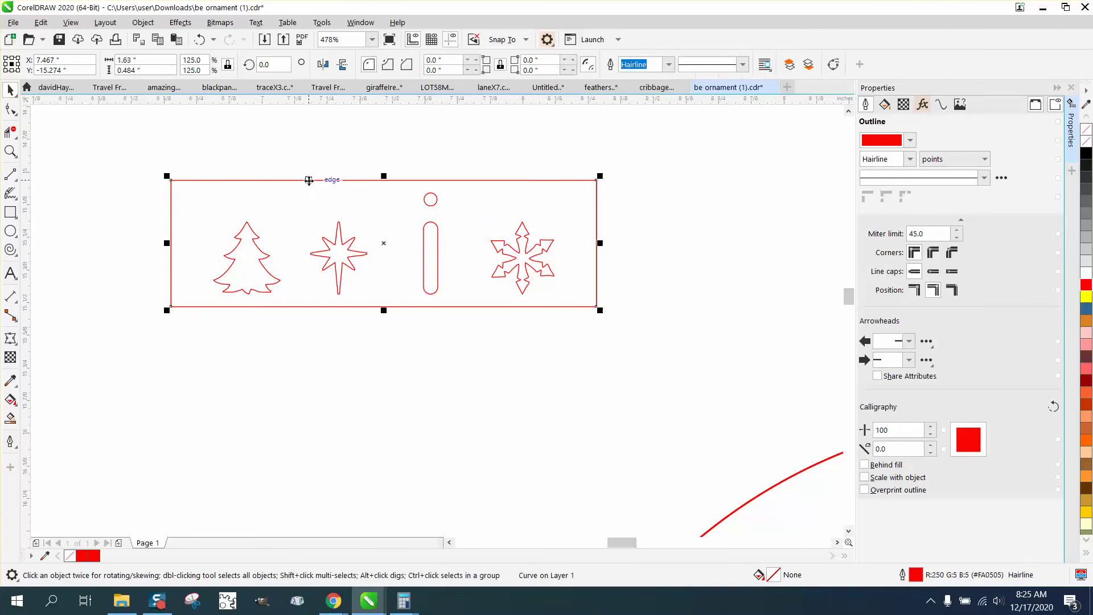
pyautogui.moveTo(308, 180); pyautogui.dragTo(317, 380)
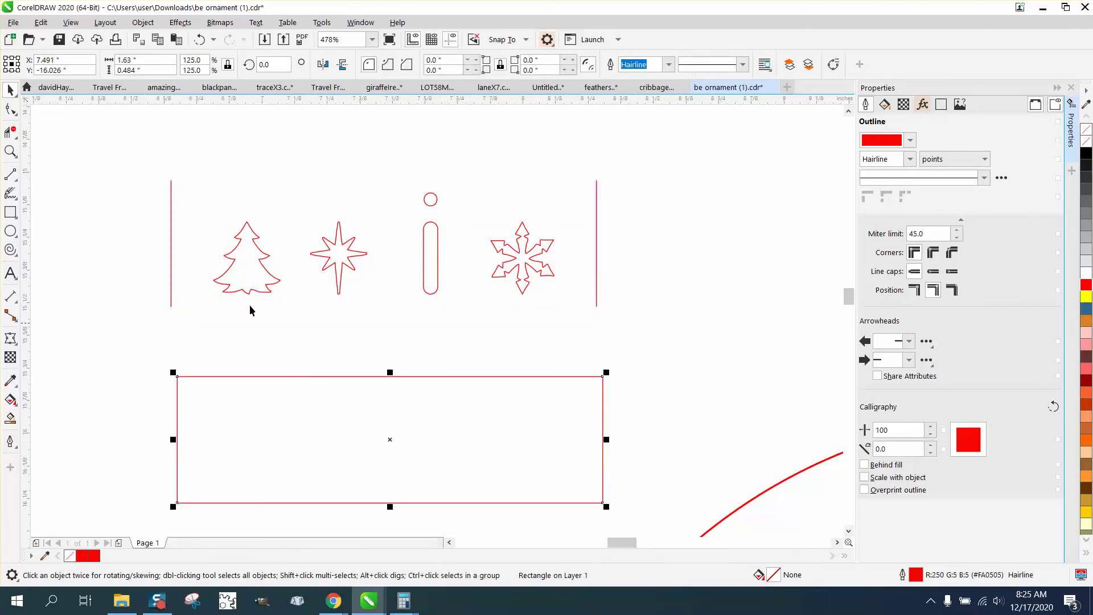
# Select the four shapes together with both vertical lines and distribute their centers evenly in the horizontal direction with Align and Distribute.
pyautogui.moveTo(132, 169); pyautogui.dragTo(637, 339)
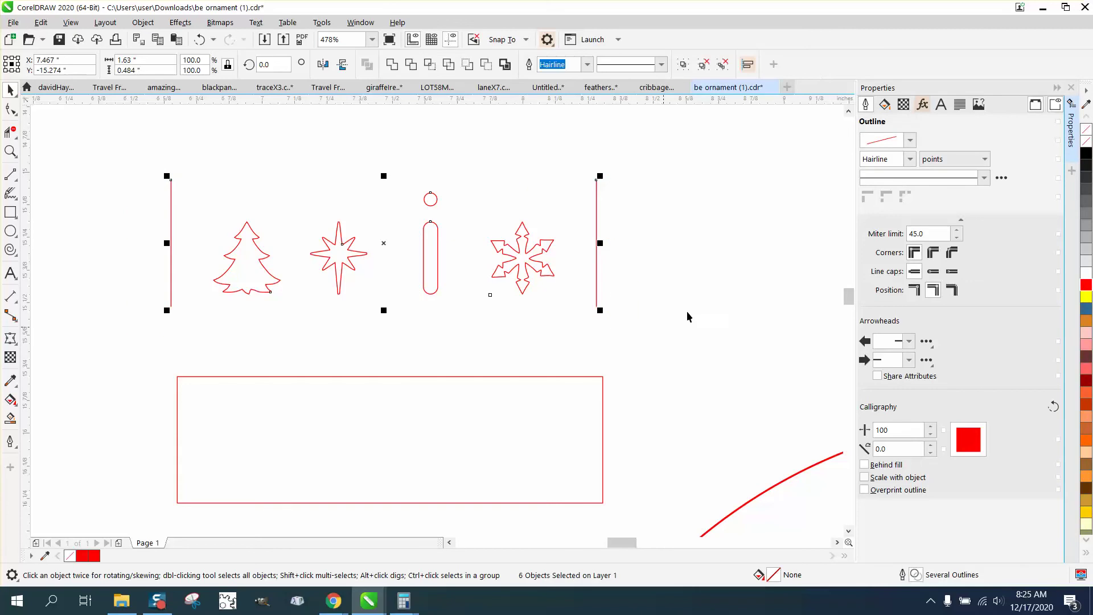
pyautogui.click(1071, 87)
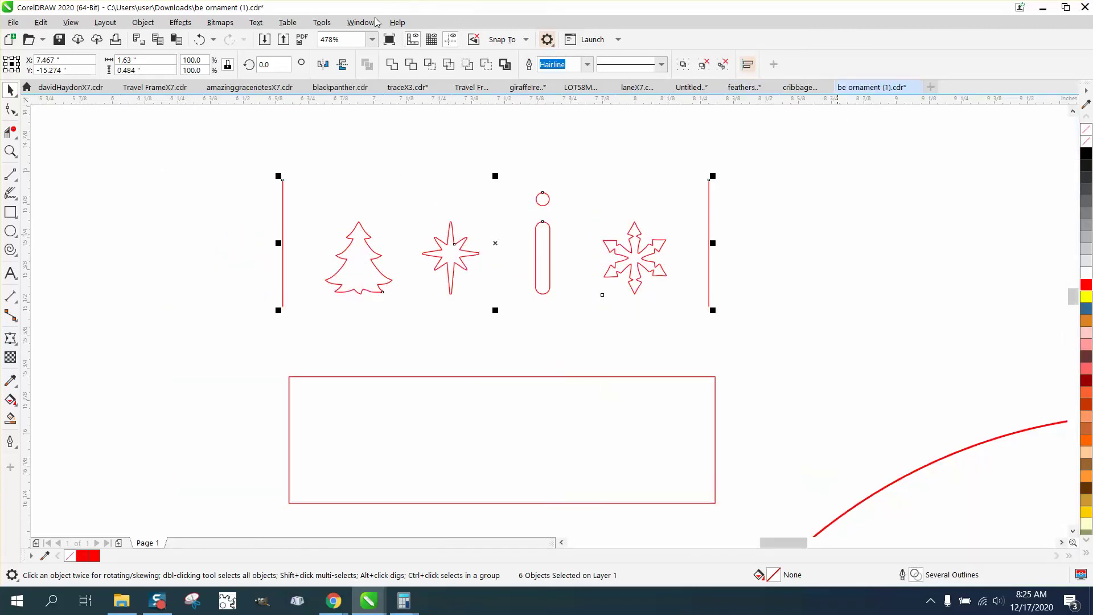
pyautogui.click(369, 24)
pyautogui.moveTo(384, 200)
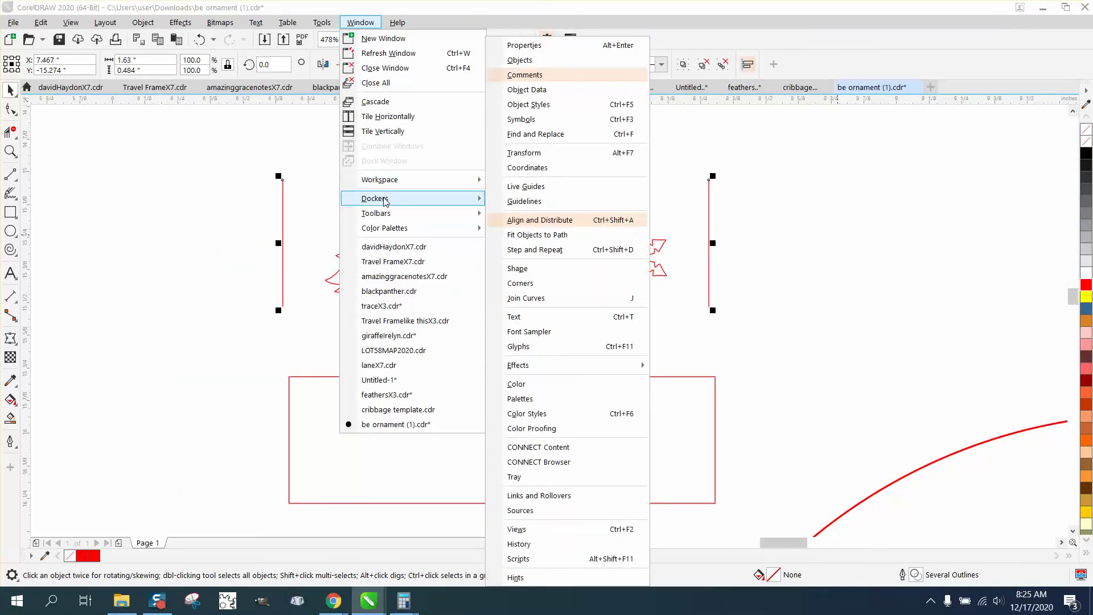
pyautogui.click(549, 224)
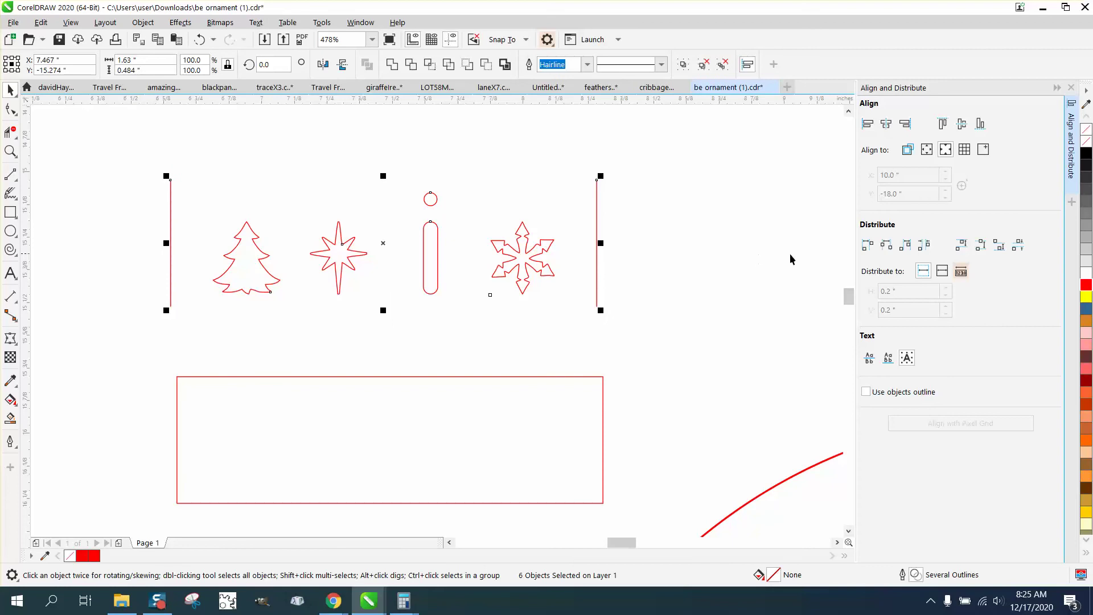
pyautogui.click(886, 246)
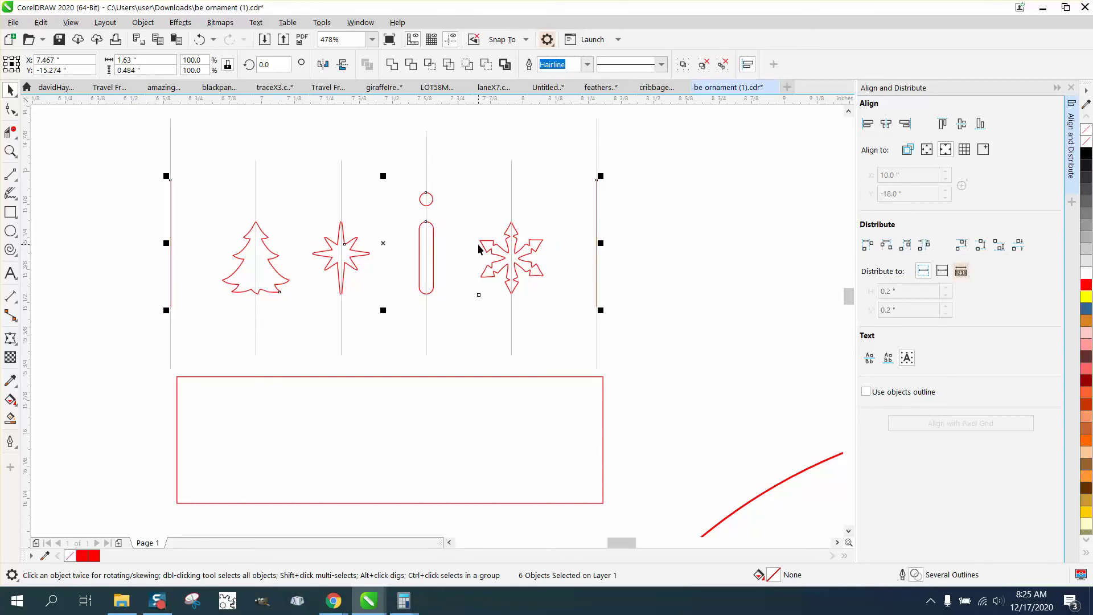
# Delete the two vertical lines and the rectangle, keeping only the four distributed shapes.
pyautogui.click(645, 283)
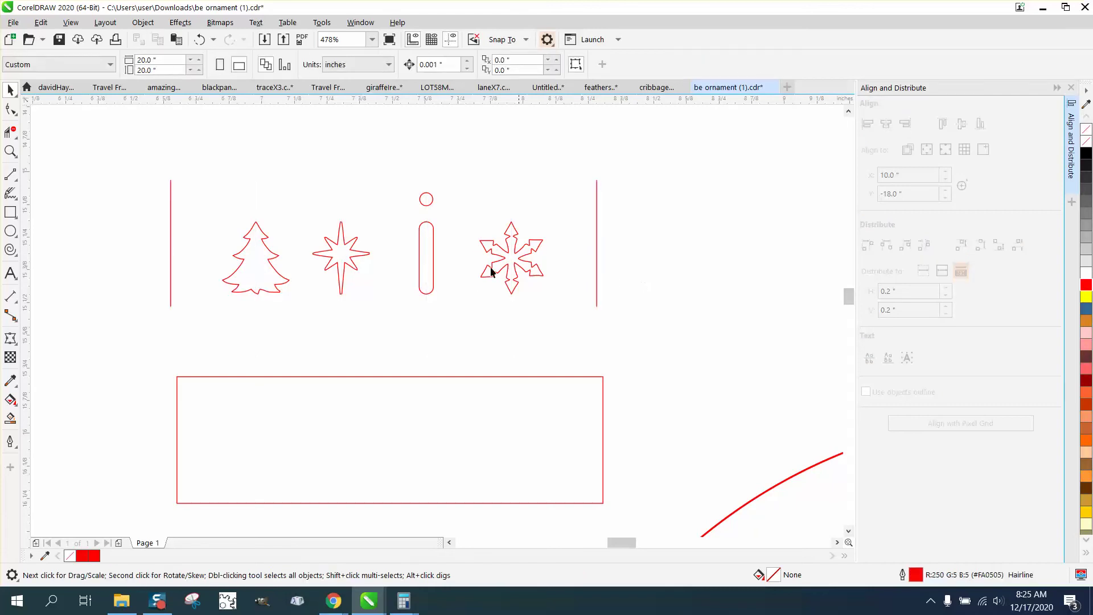
pyautogui.click(171, 198)
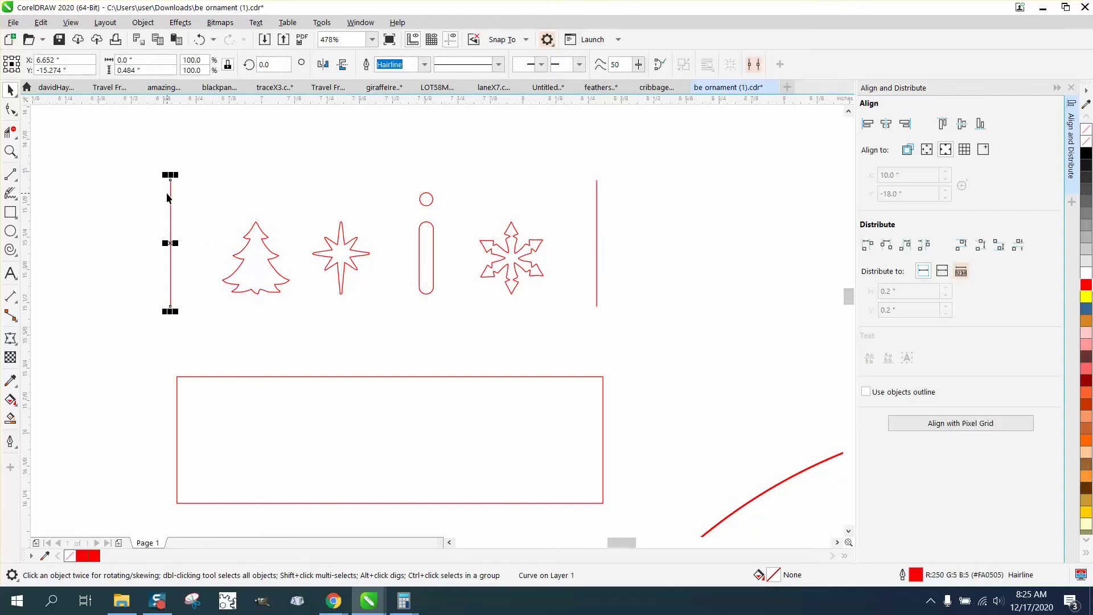
pyautogui.press('Delete')
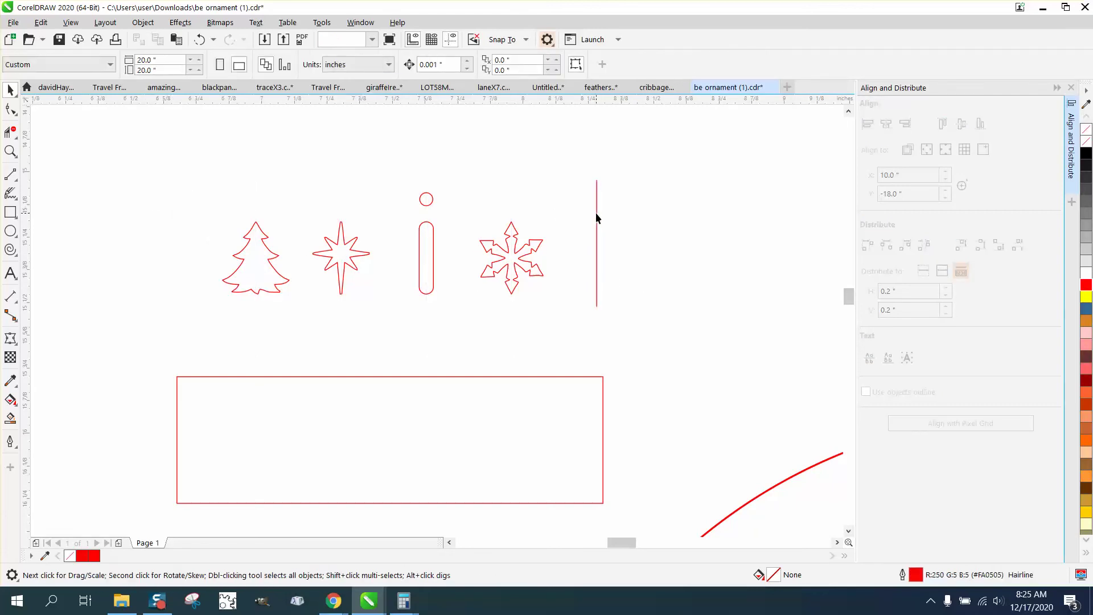
pyautogui.click(596, 216)
pyautogui.press('Delete')
pyautogui.moveTo(504, 308); pyautogui.dragTo(507, 310)
pyautogui.click(553, 376)
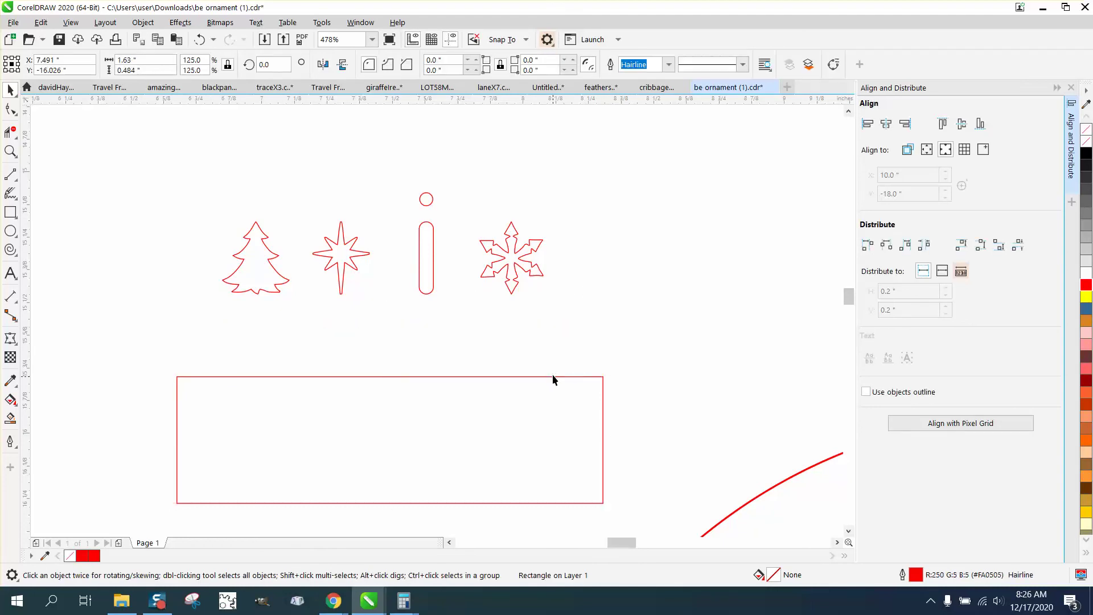
pyautogui.press('Delete')
# Select the four shapes and move them together to just right of the vertical guideline, beside the arc.
pyautogui.scroll(-4, 293, 268)
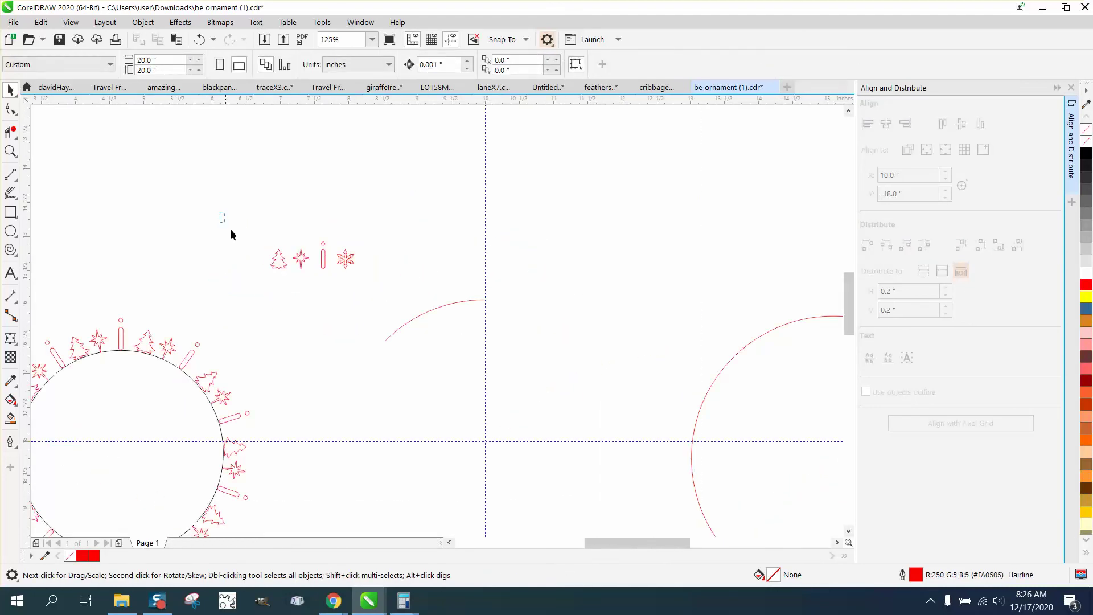
pyautogui.moveTo(421, 289); pyautogui.dragTo(421, 290)
pyautogui.moveTo(311, 261); pyautogui.dragTo(543, 336)
# Center the tree on the page and move it straight up the vertical guideline until it sits on the arc's upper end.
pyautogui.click(10, 151)
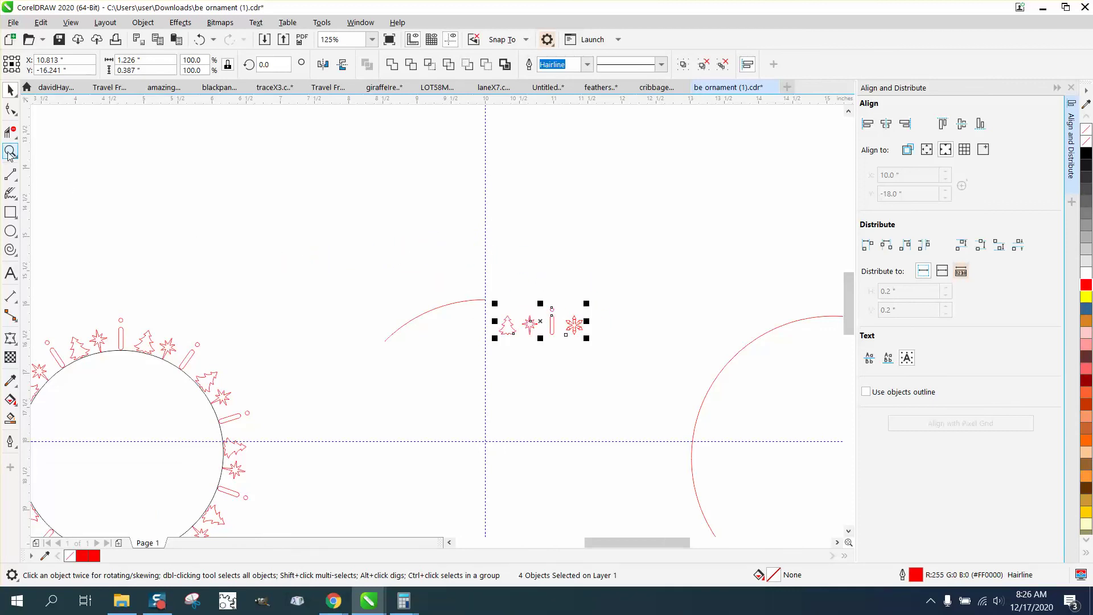
pyautogui.moveTo(342, 271); pyautogui.dragTo(664, 474)
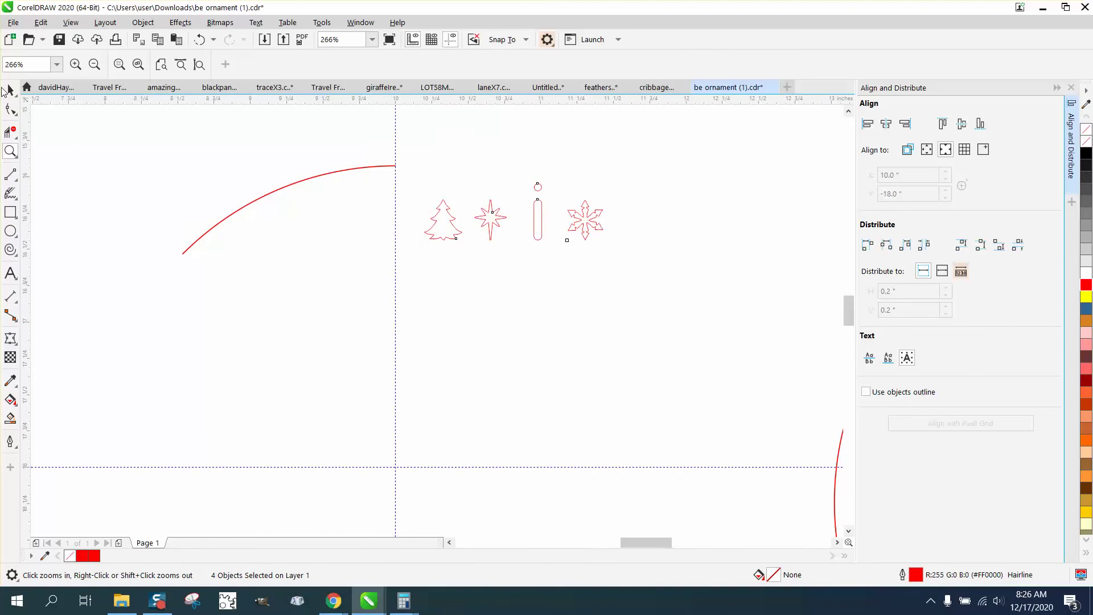
pyautogui.press('space')
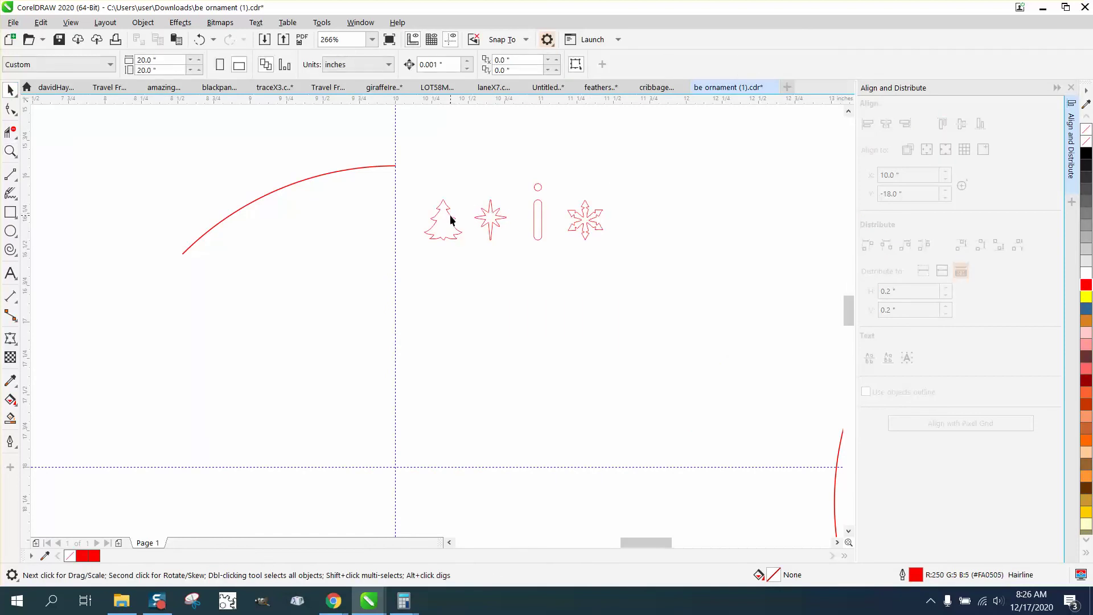
pyautogui.click(449, 216)
pyautogui.press('p')
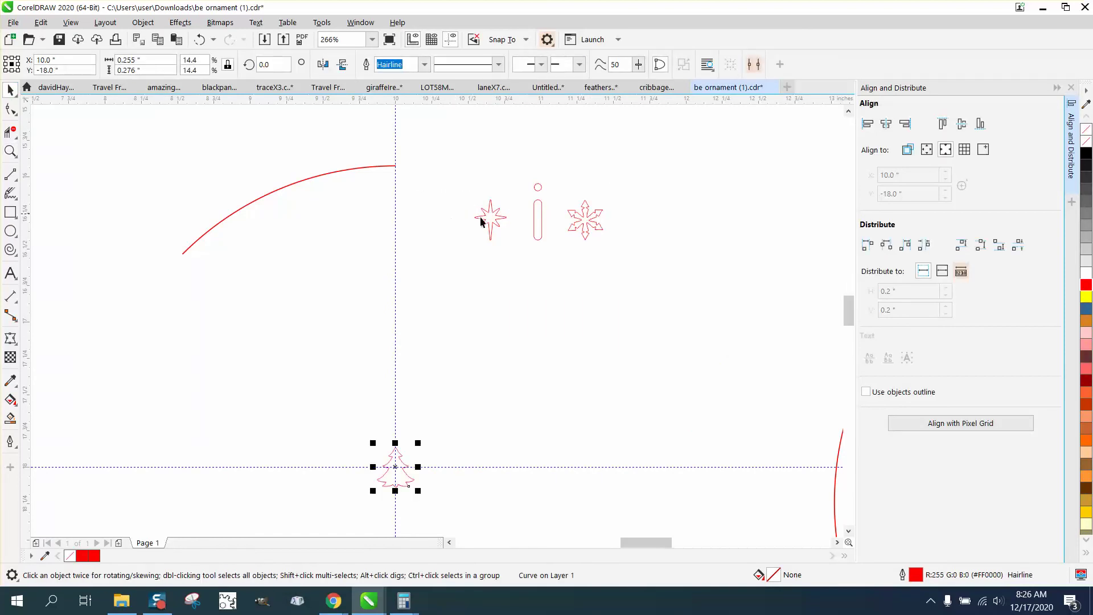
pyautogui.moveTo(399, 455); pyautogui.dragTo(420, 146)
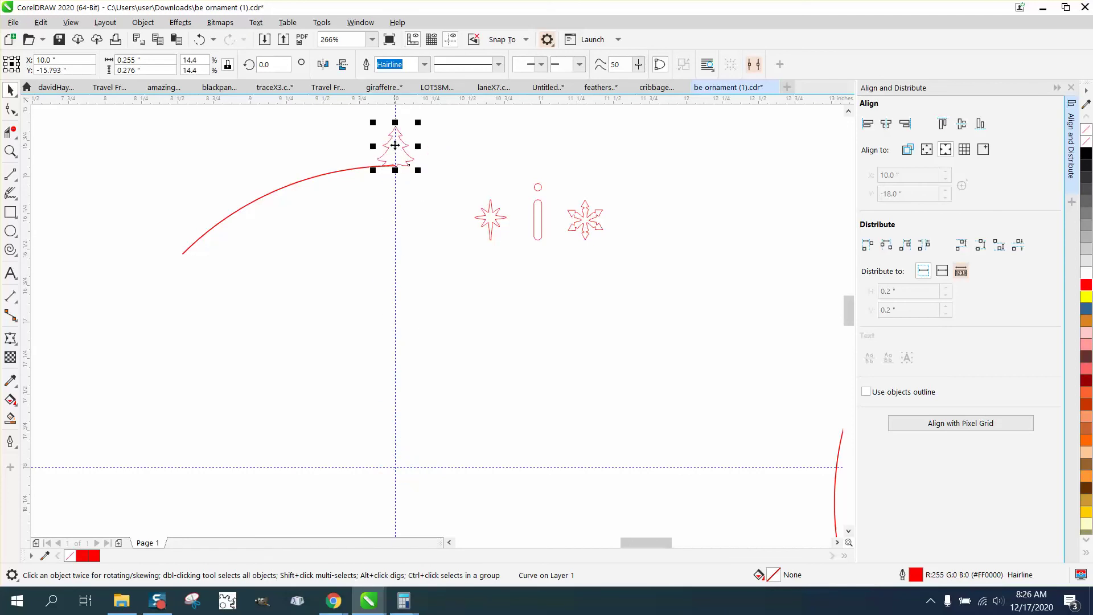
# Place the tree's center of rotation at the guideline intersection and rotate the tree by 11.25 degrees.
pyautogui.click(397, 147)
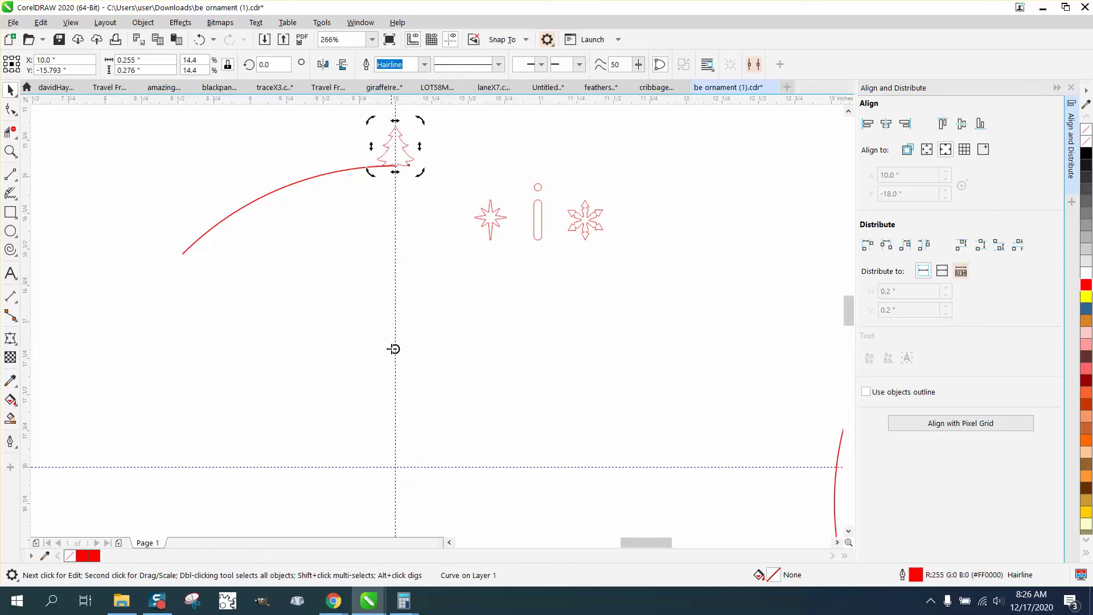
pyautogui.moveTo(395, 349); pyautogui.dragTo(395, 461)
pyautogui.click(414, 194)
pyautogui.click(407, 159)
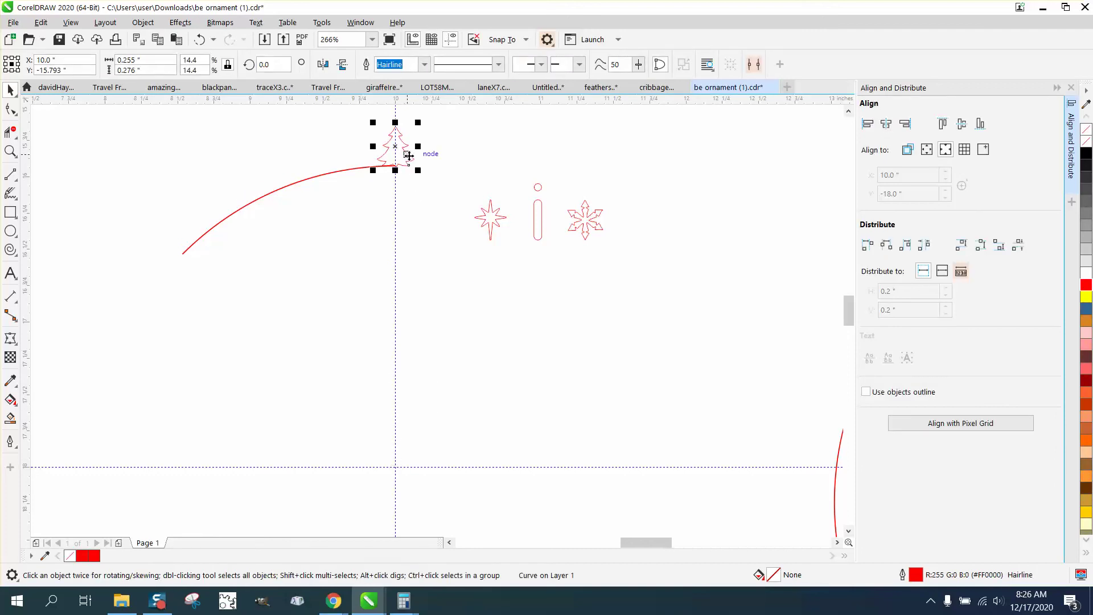
pyautogui.click(408, 160)
pyautogui.doubleClick(279, 60)
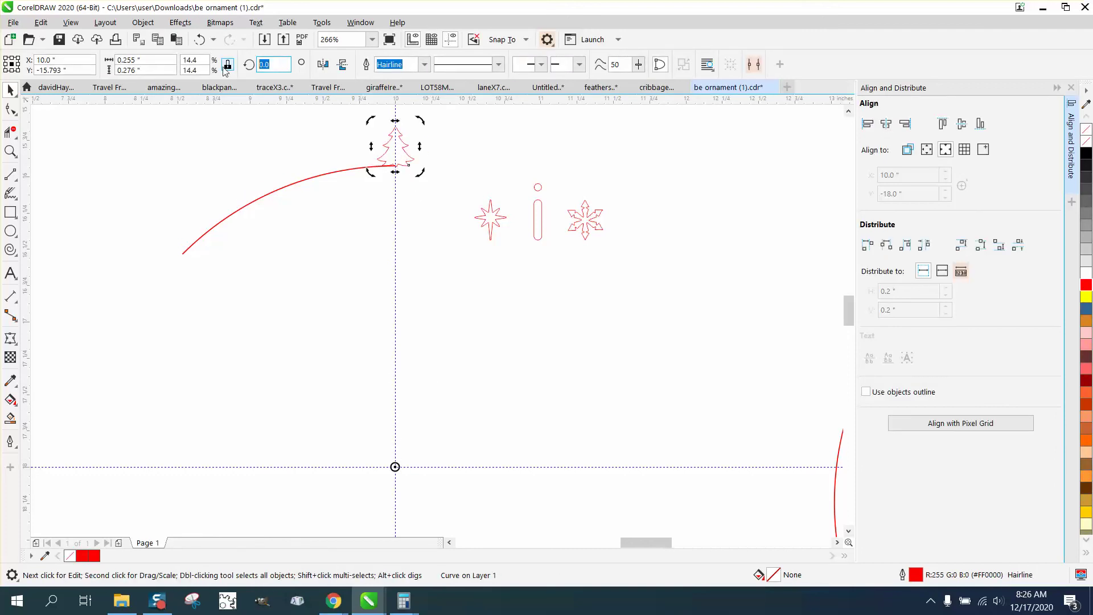
pyautogui.write('11.25')
pyautogui.press('Return')
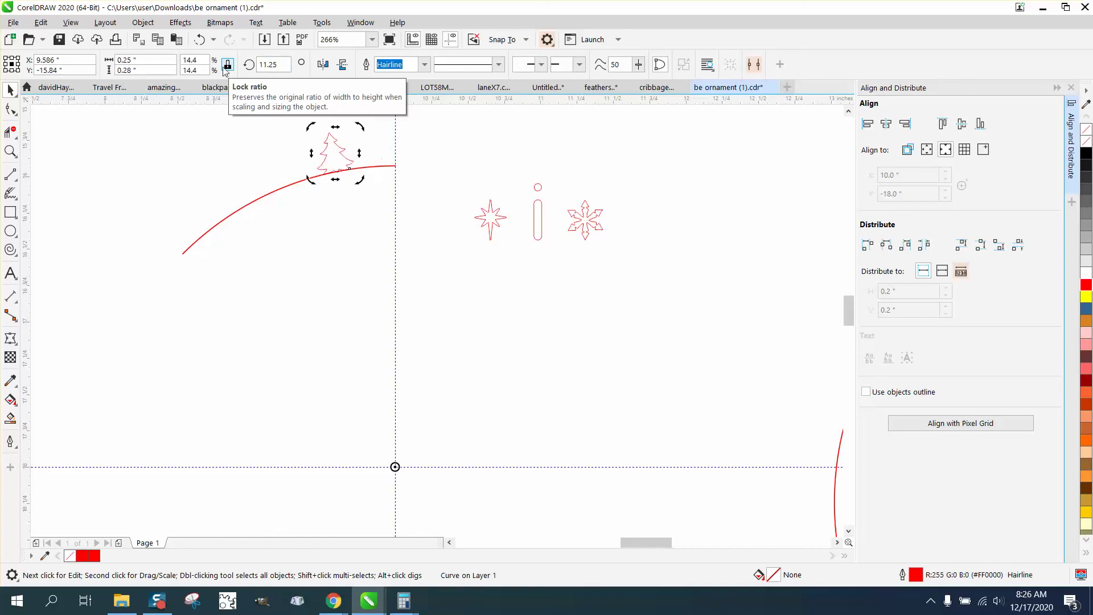
# Center the star on the page and move it straight up onto the arc's upper end.
pyautogui.click(493, 214)
pyautogui.press('c')
pyautogui.press('e')
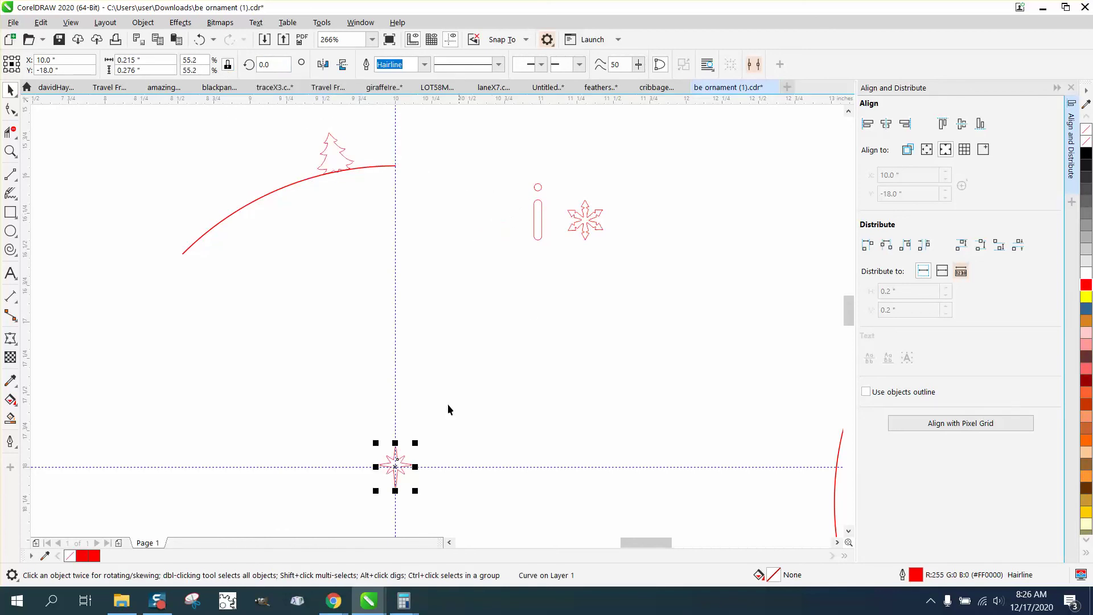
pyautogui.moveTo(399, 461); pyautogui.dragTo(406, 153)
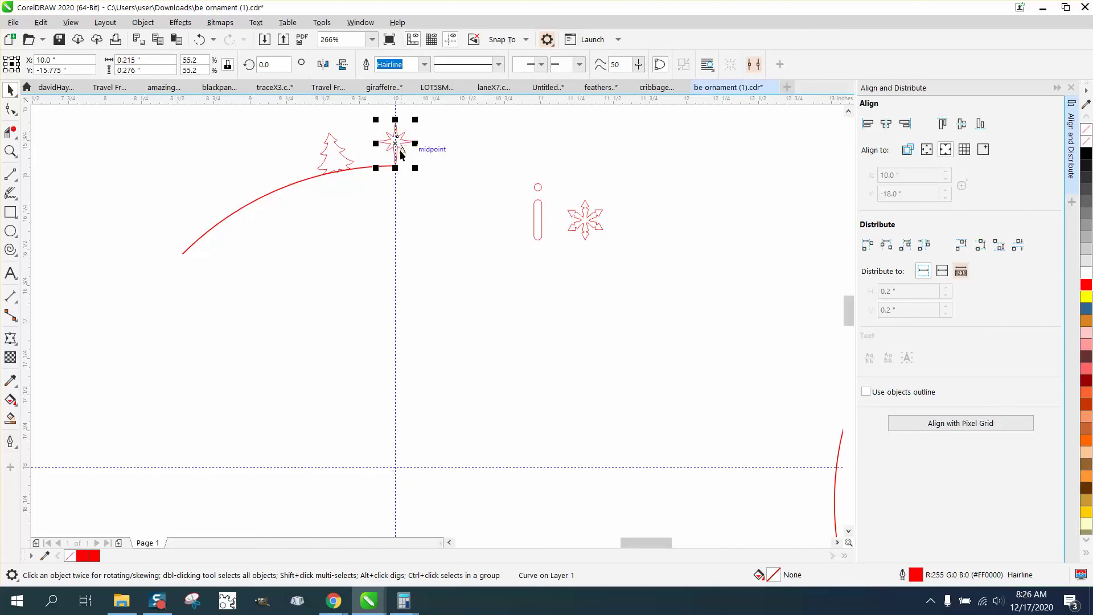
# Place the star's center of rotation at the guideline intersection and rotate the star by 22.5 degrees.
pyautogui.click(398, 144)
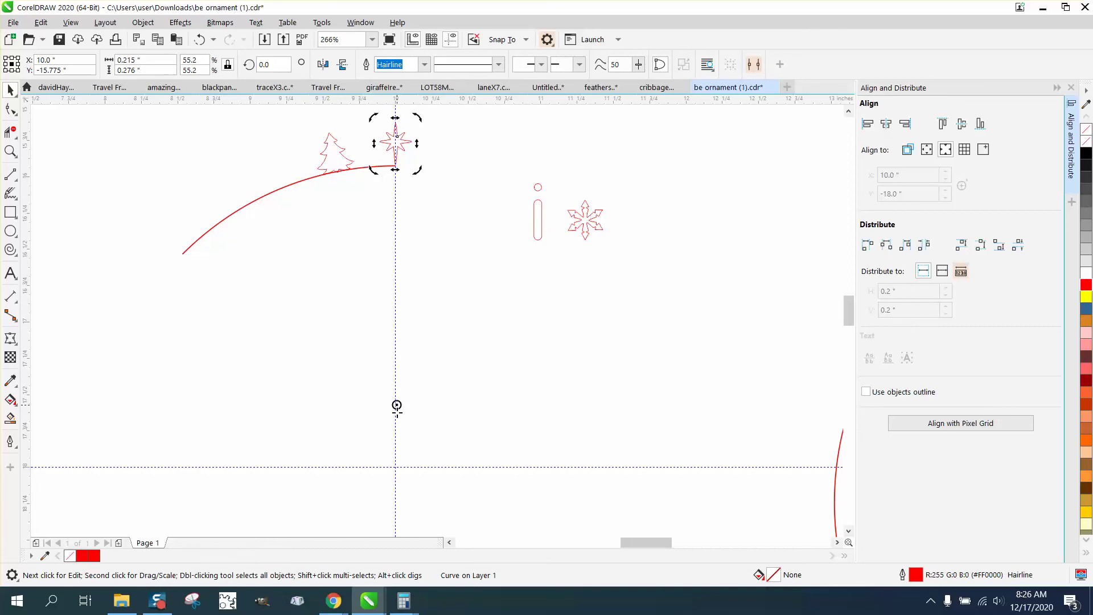
pyautogui.click(410, 142)
pyautogui.click(409, 142)
pyautogui.click(425, 358)
pyautogui.click(406, 140)
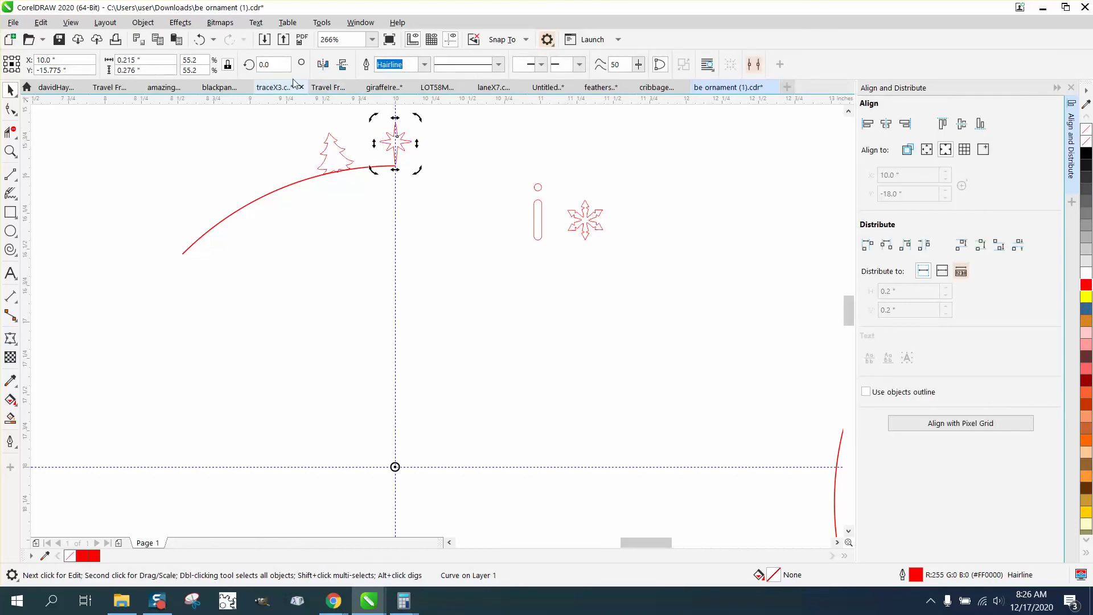
pyautogui.click(268, 64)
pyautogui.write('22.')
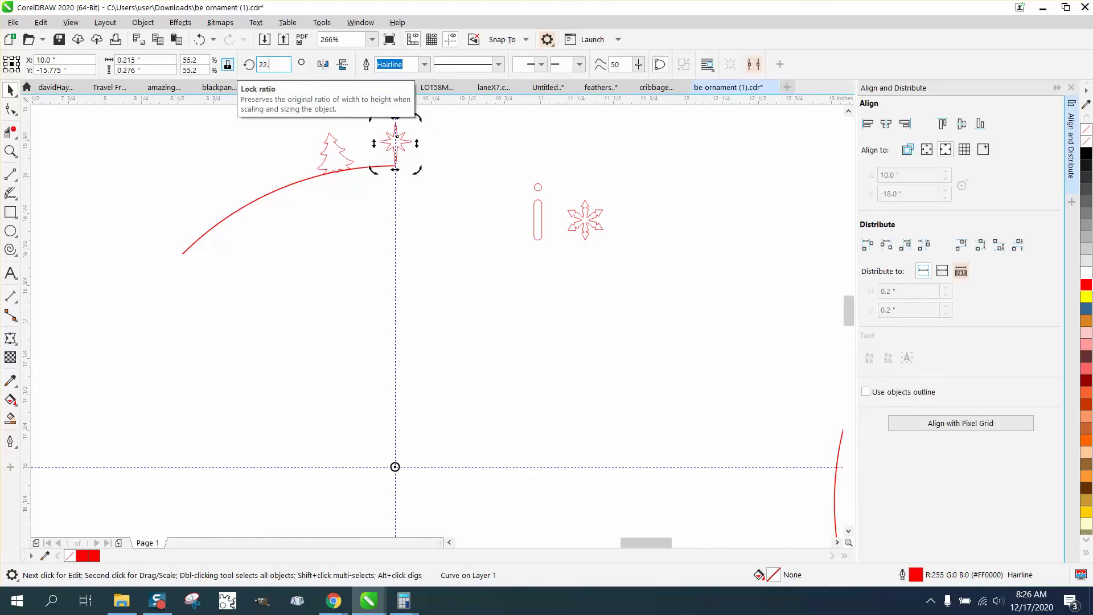
pyautogui.write('5')
pyautogui.press('Return')
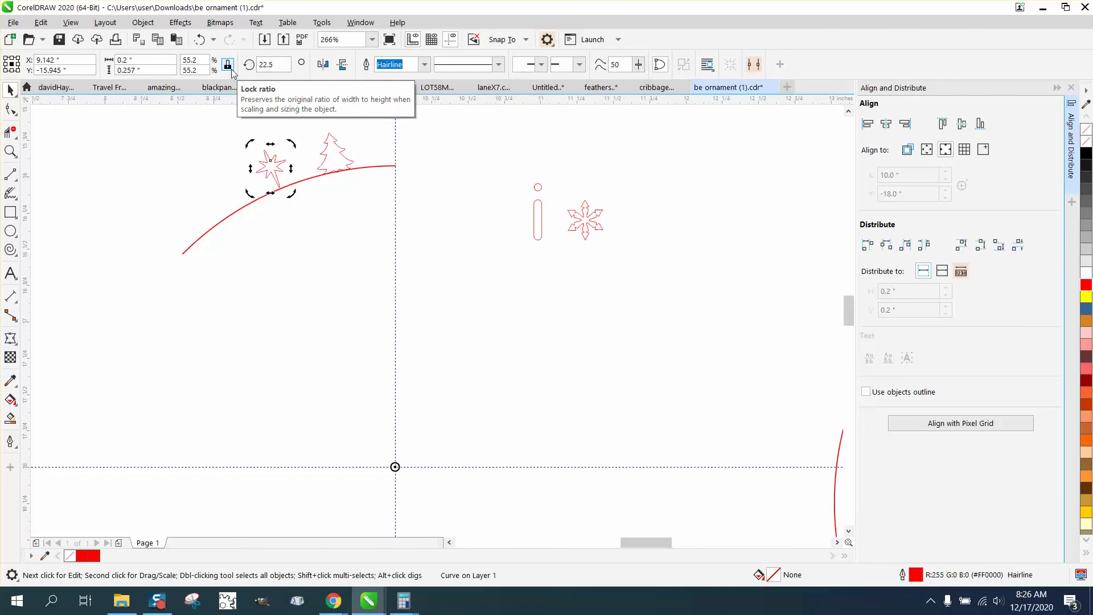
# Center the candle on the page and move it straight up onto the arc's upper end.
pyautogui.click(540, 230)
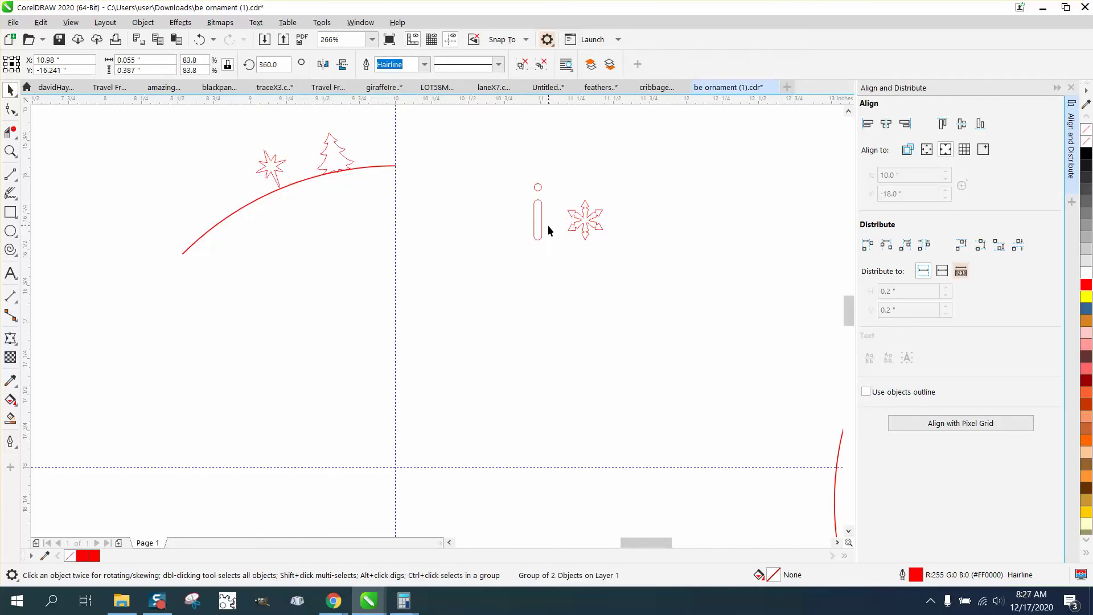
pyautogui.press('p')
pyautogui.moveTo(395, 473); pyautogui.dragTo(397, 142)
pyautogui.click(396, 143)
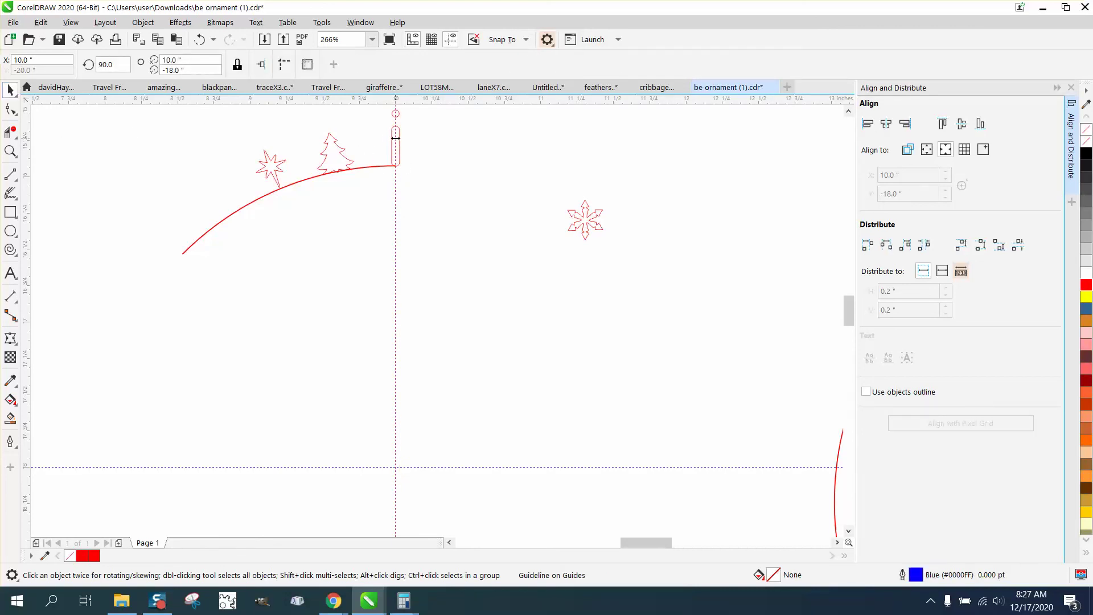
pyautogui.click(395, 138)
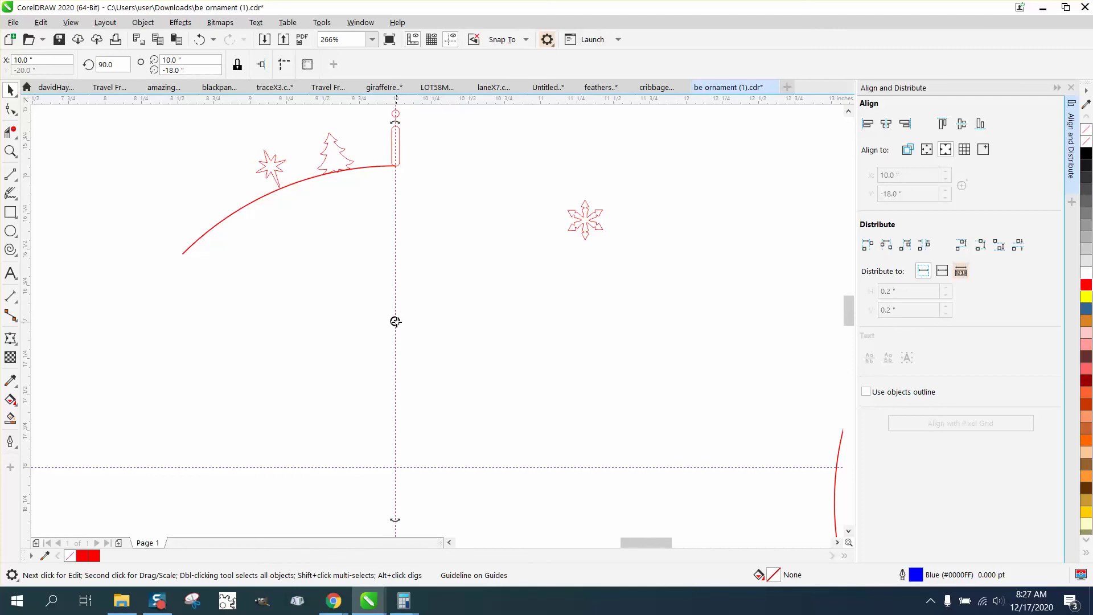
pyautogui.moveTo(396, 321); pyautogui.dragTo(395, 467)
pyautogui.click(414, 204)
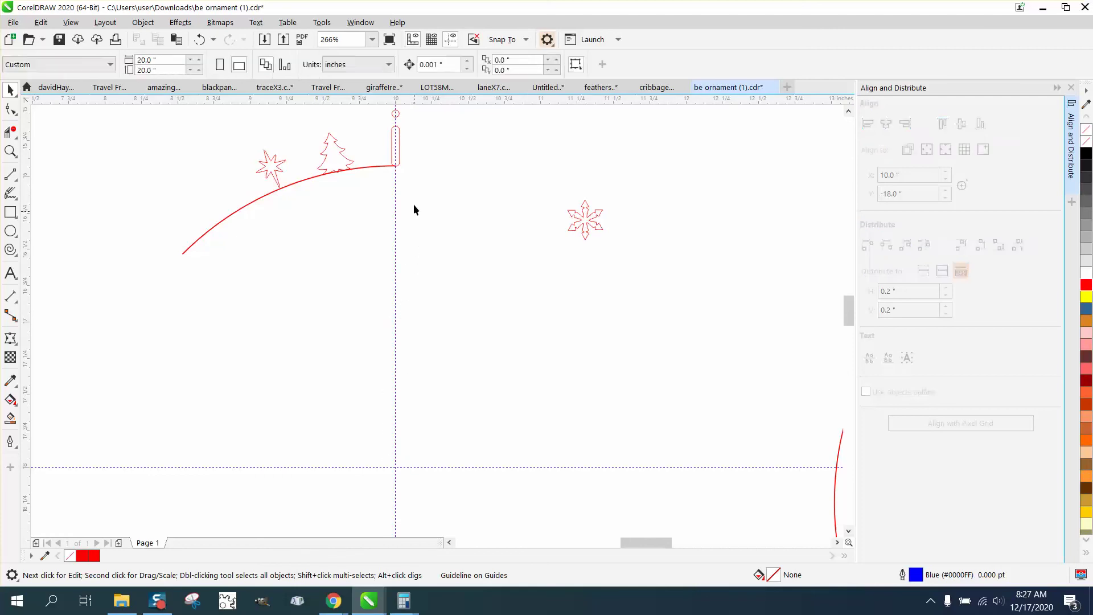
# Place the candle's center of rotation at the guideline intersection and rotate the candle by 33.5 degrees.
pyautogui.click(398, 156)
pyautogui.click(397, 154)
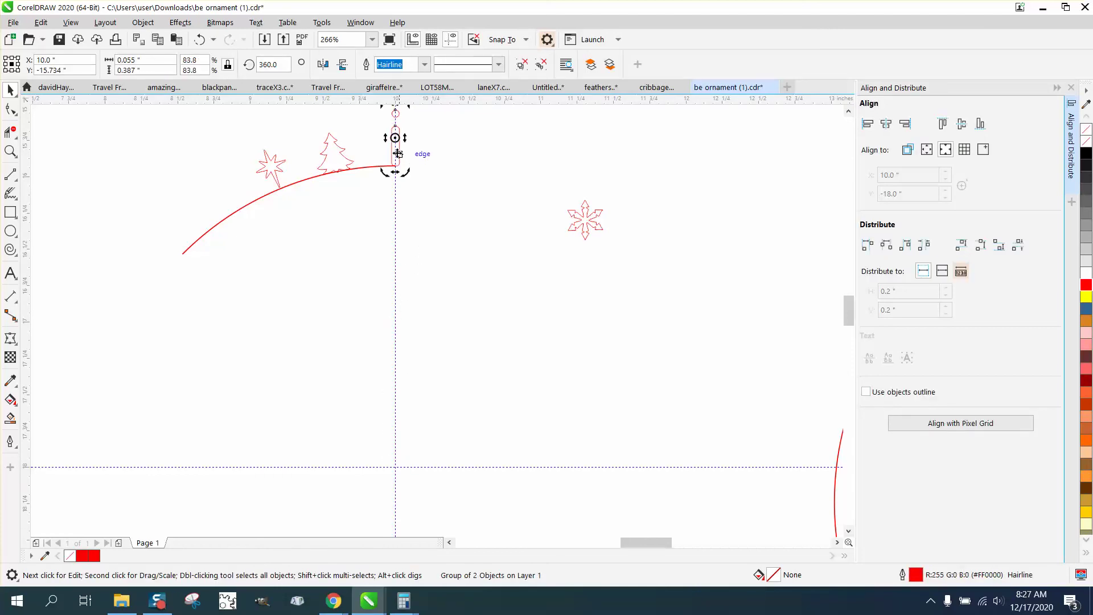
pyautogui.moveTo(395, 138); pyautogui.dragTo(395, 466)
pyautogui.click(421, 203)
pyautogui.click(401, 154)
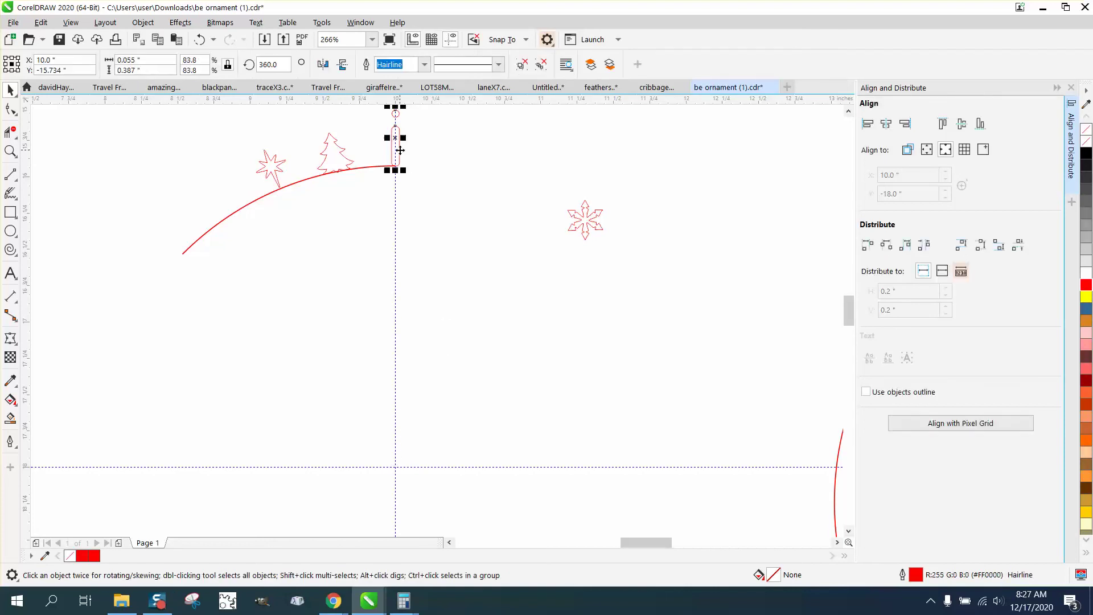
pyautogui.click(395, 146)
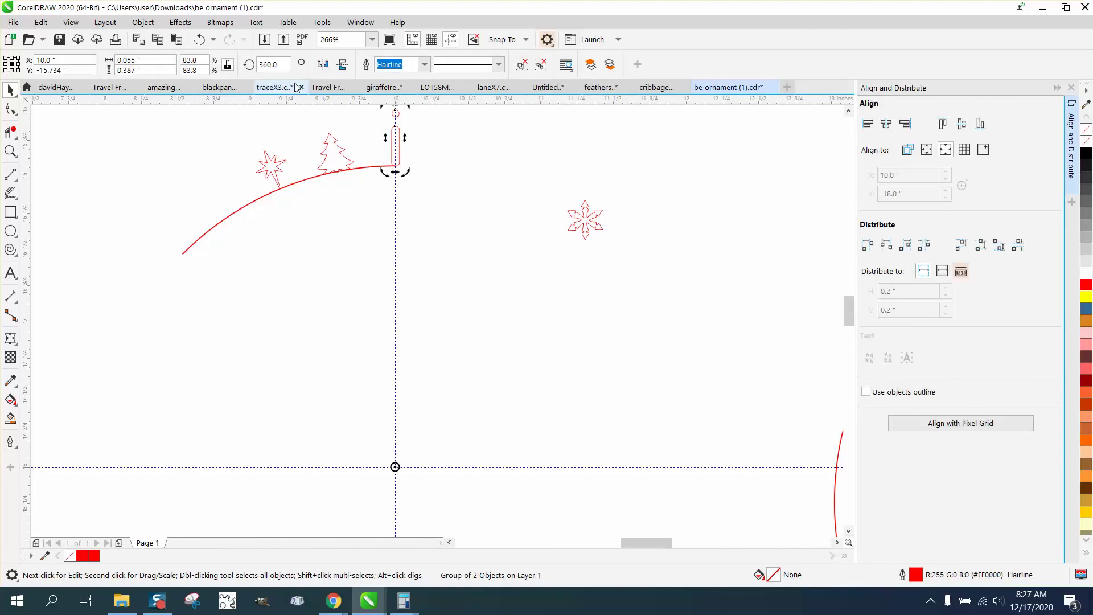
pyautogui.click(273, 64)
pyautogui.write('33.')
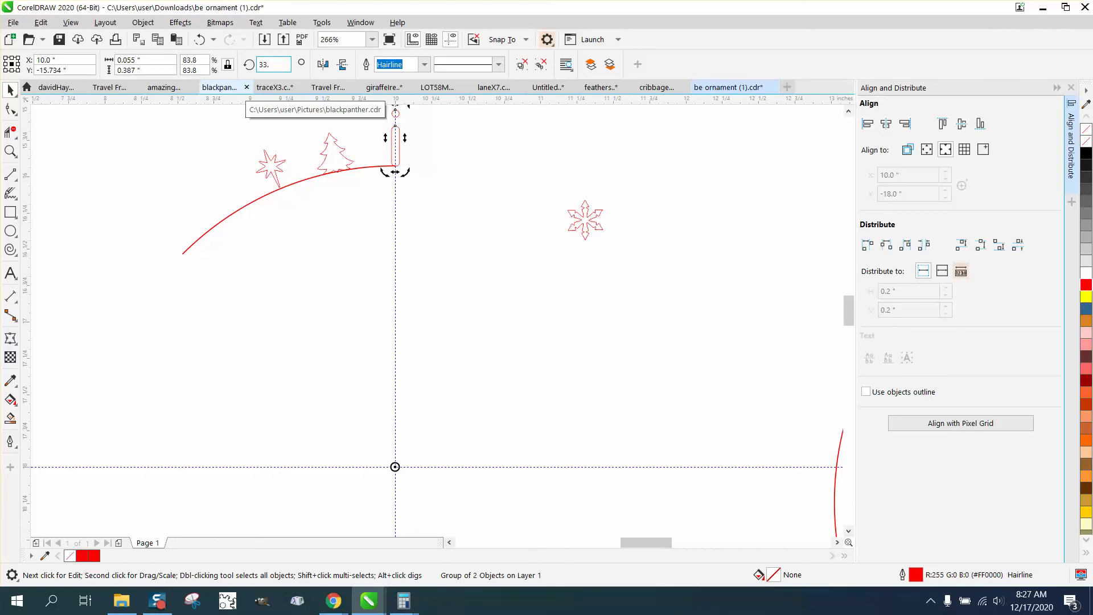
pyautogui.write('5')
pyautogui.press('Return')
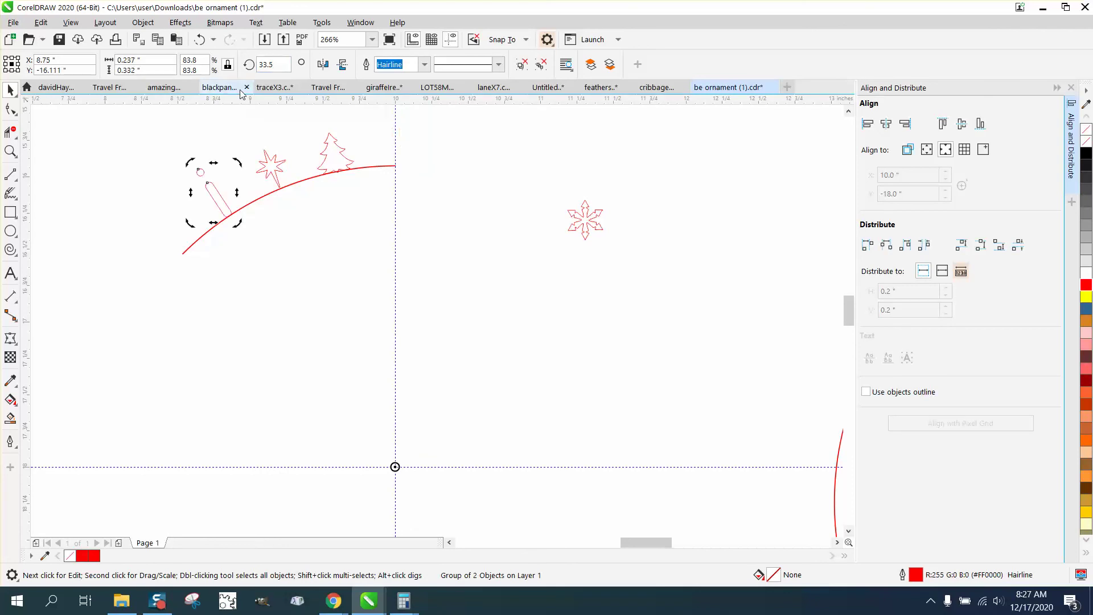
# Center the snowflake on the page and move it straight up onto the arc's upper end.
pyautogui.click(580, 218)
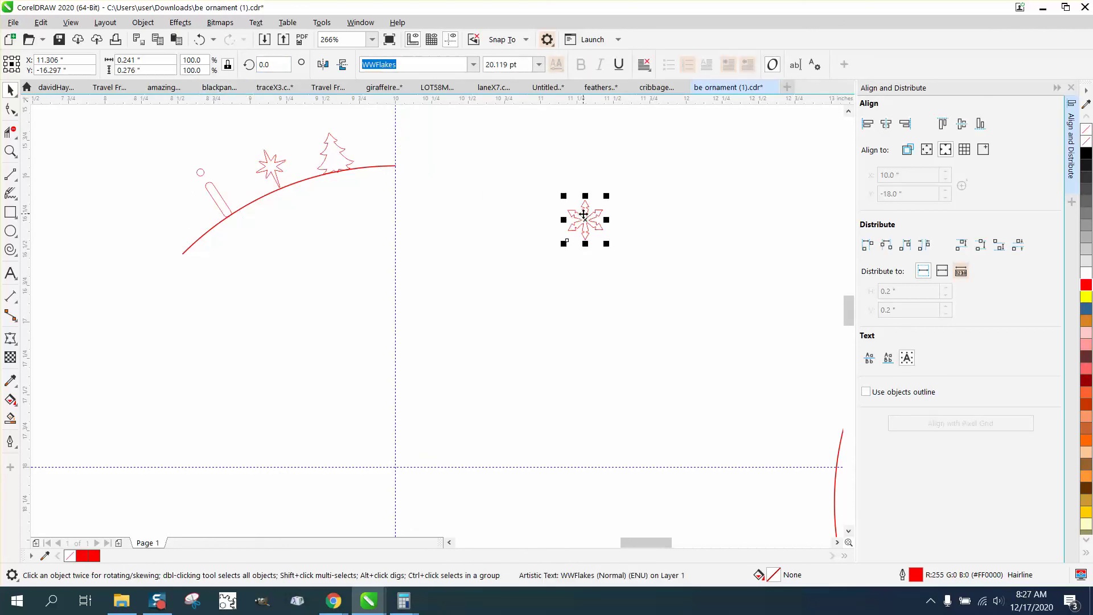
pyautogui.press('p')
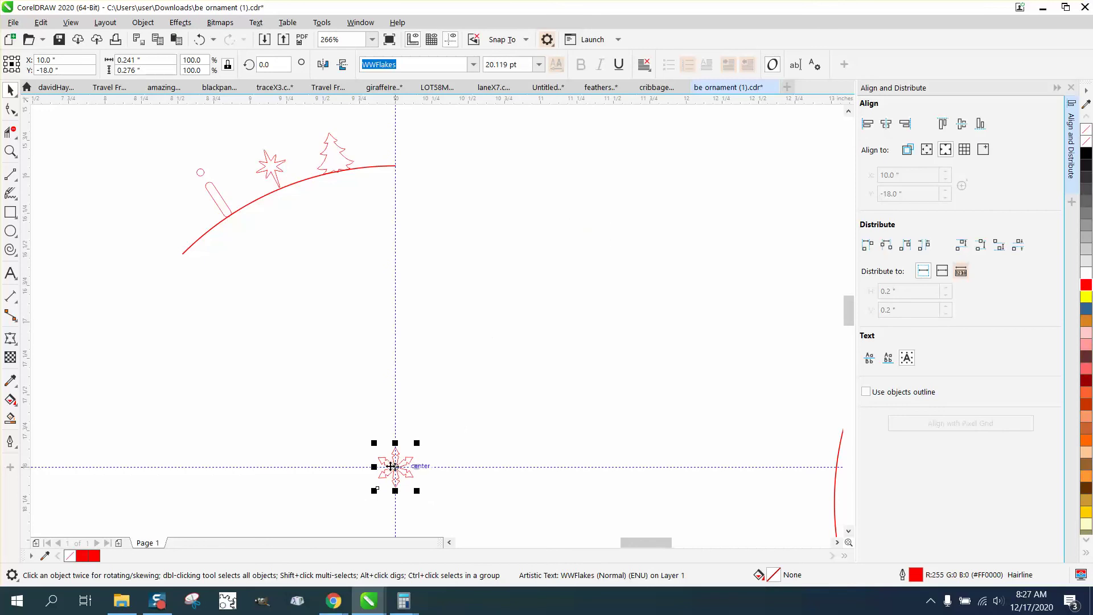
pyautogui.moveTo(408, 468); pyautogui.dragTo(408, 147)
pyautogui.click(432, 194)
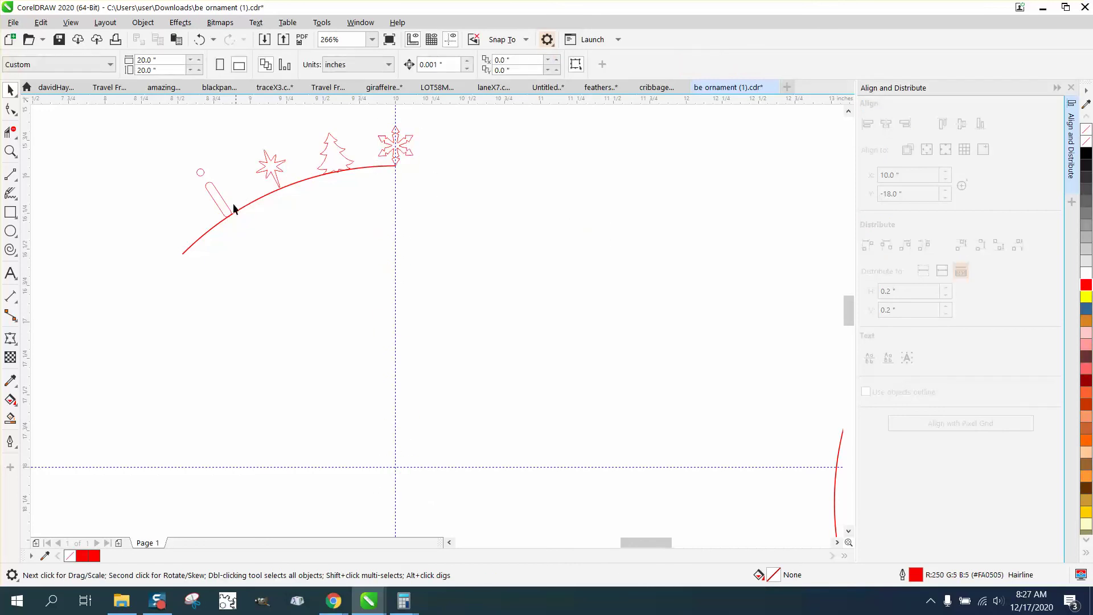
# Delete the red guide arc and group the candle, star, tree and snowflake together.
pyautogui.click(200, 244)
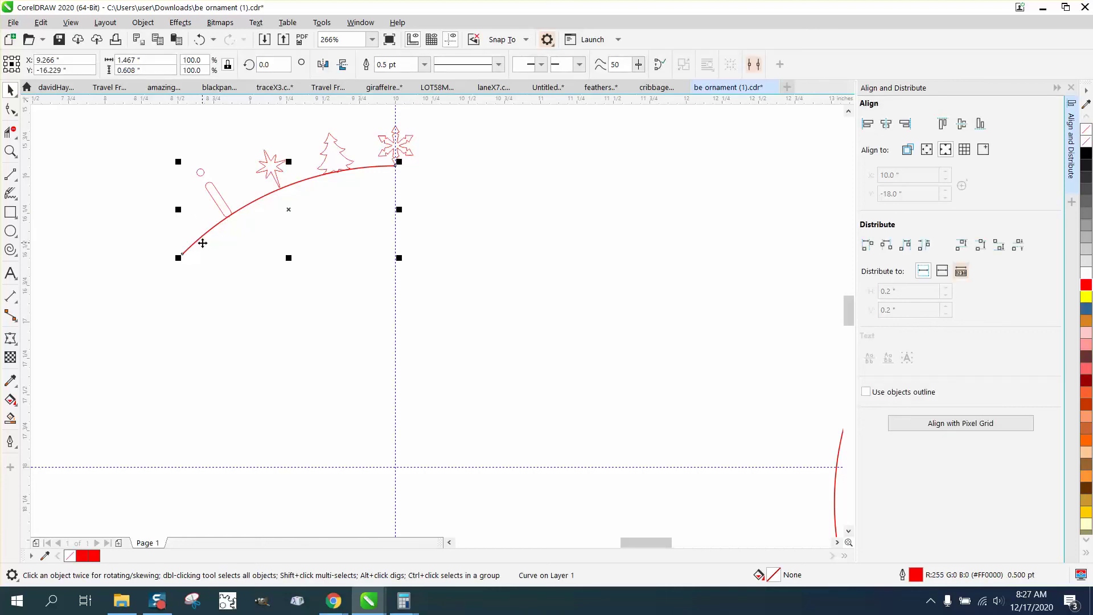
pyautogui.press('Delete')
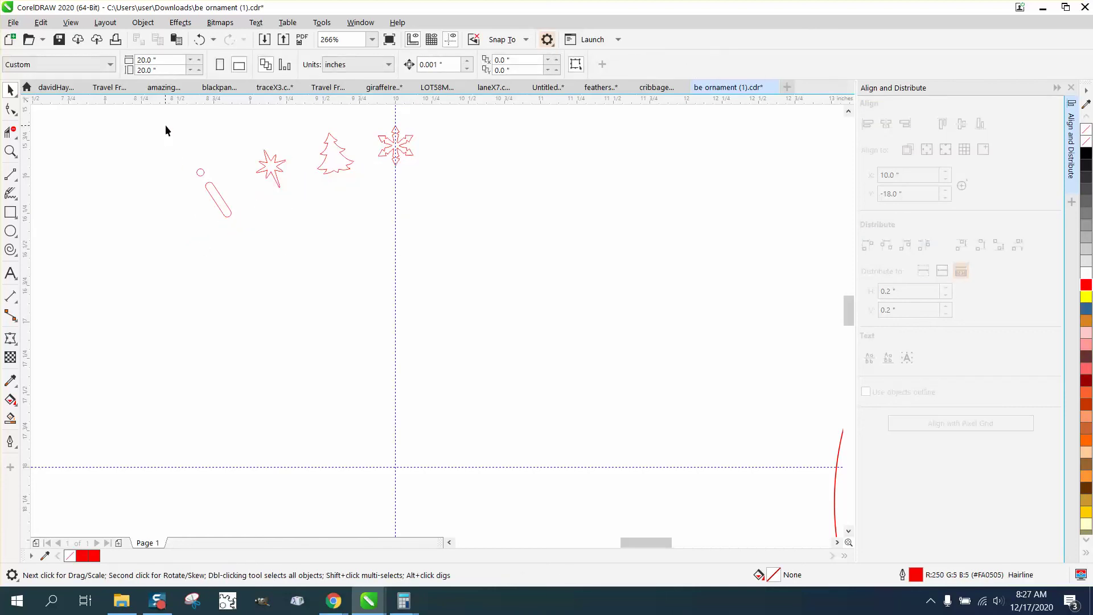
pyautogui.moveTo(165, 125); pyautogui.dragTo(444, 217)
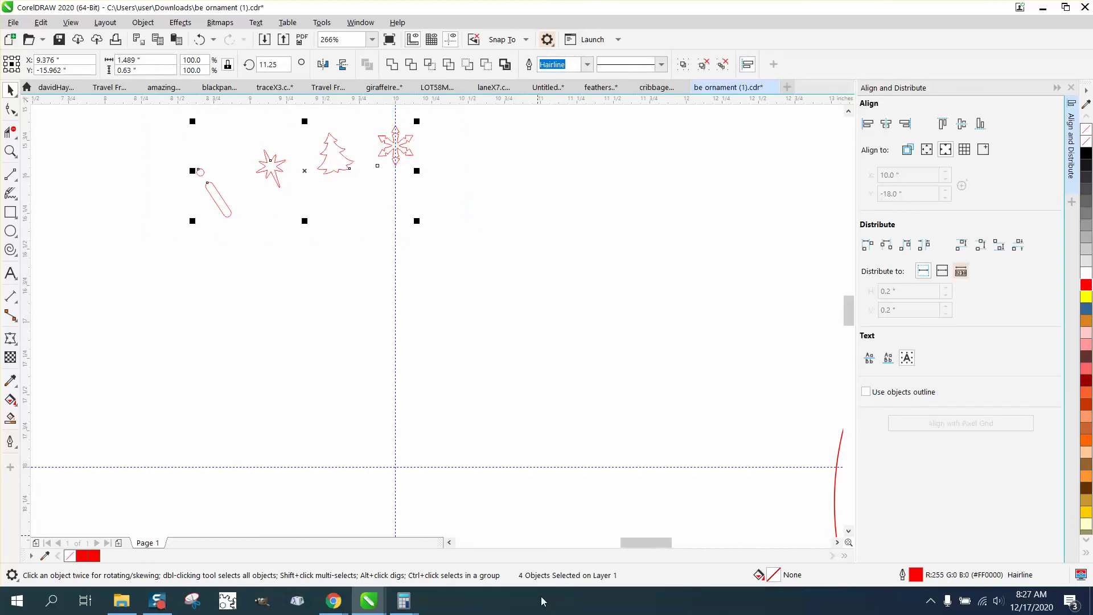
pyautogui.hotkey('ctrl', 'g')
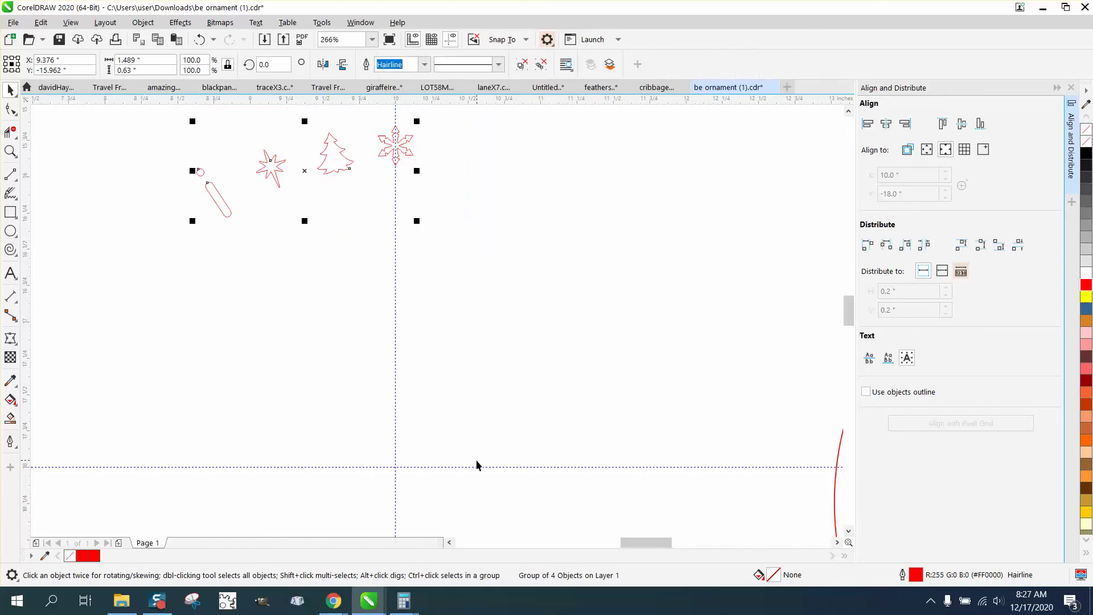
# Place the center of rotation of the four-shape group at the guideline intersection.
pyautogui.click(304, 171)
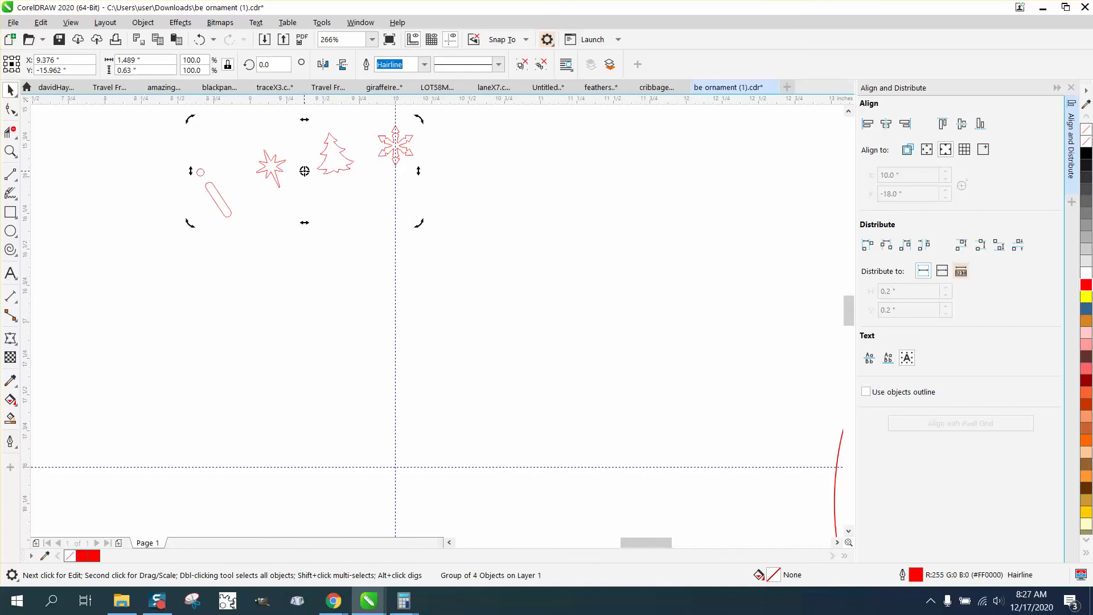
pyautogui.moveTo(305, 171); pyautogui.dragTo(394, 461)
pyautogui.click(199, 40)
pyautogui.hotkey('ctrl', 'shift', 'z')
pyautogui.moveTo(305, 171); pyautogui.dragTo(394, 461)
pyautogui.click(426, 354)
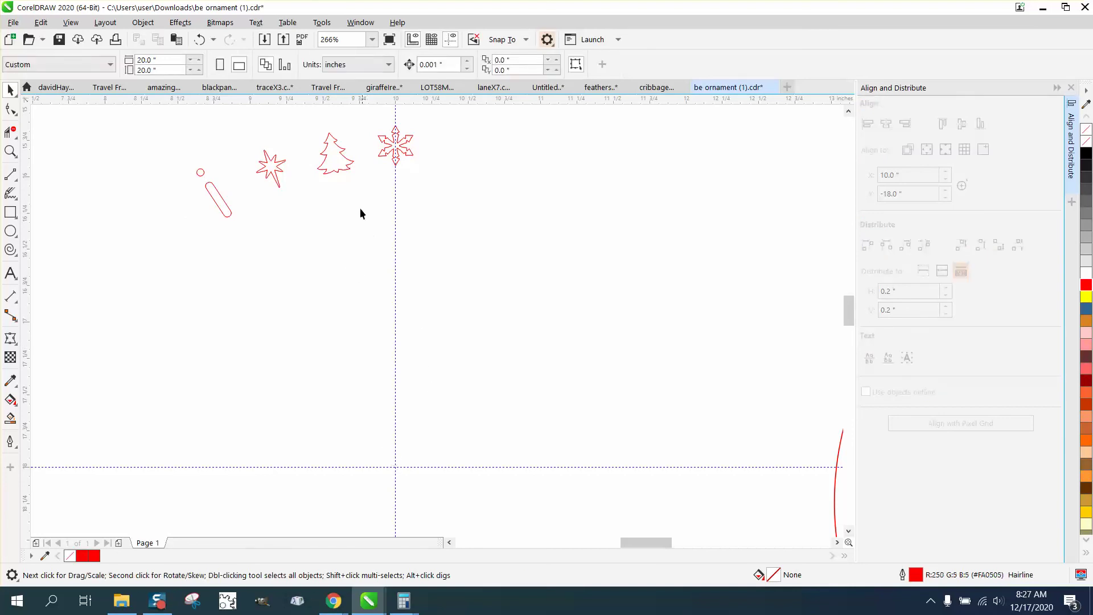
pyautogui.click(343, 170)
pyautogui.click(343, 169)
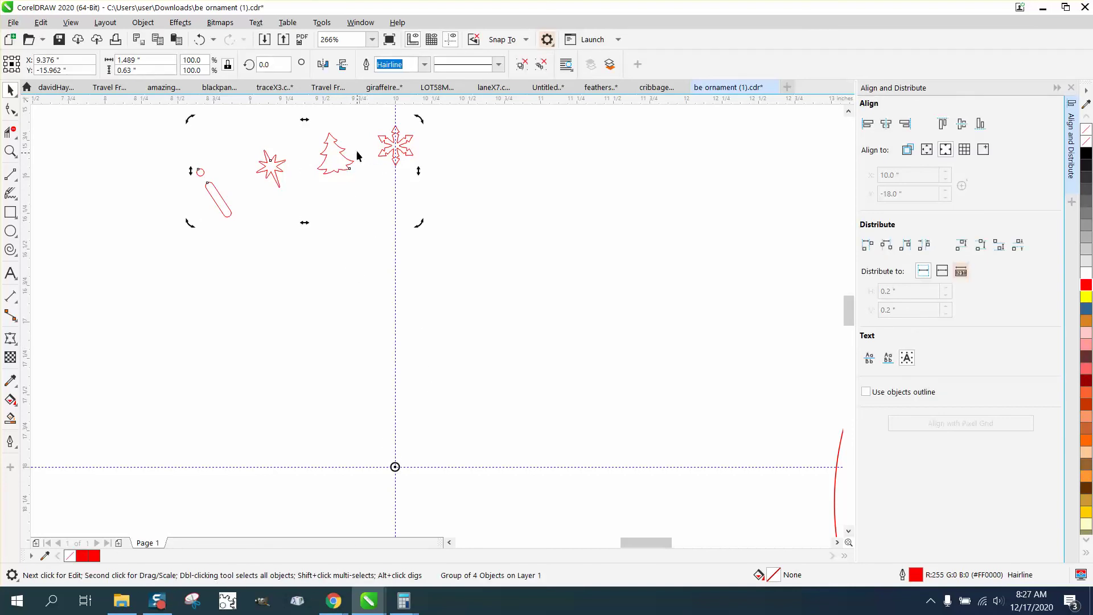
# Create duplicates of the four-shape group rotated to 45 and 90 degrees about the guideline intersection.
pyautogui.click(271, 64)
pyautogui.write('45')
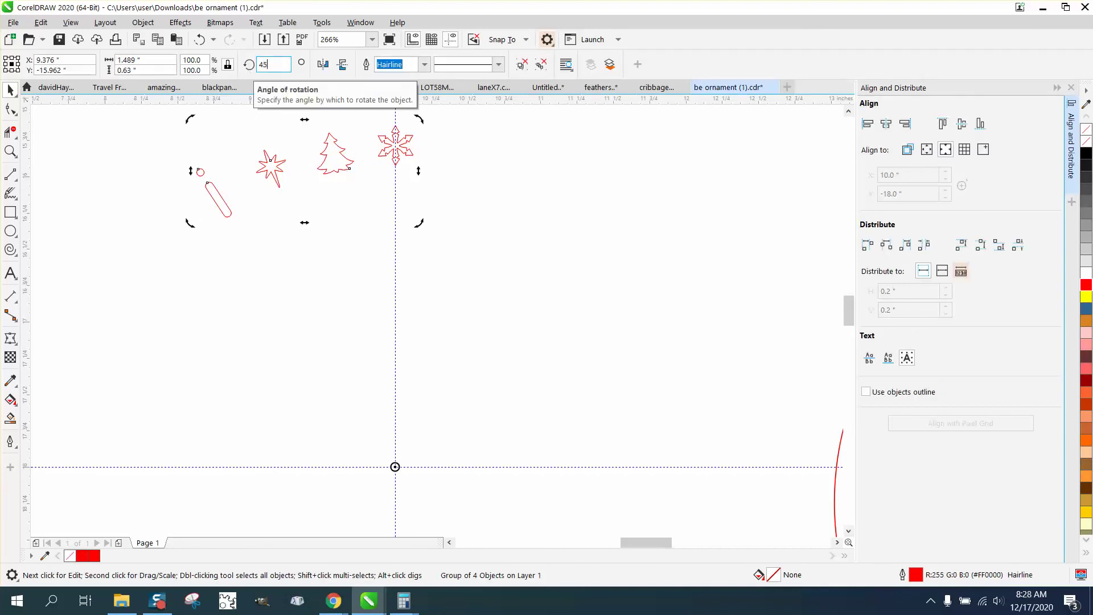
pyautogui.press('Return')
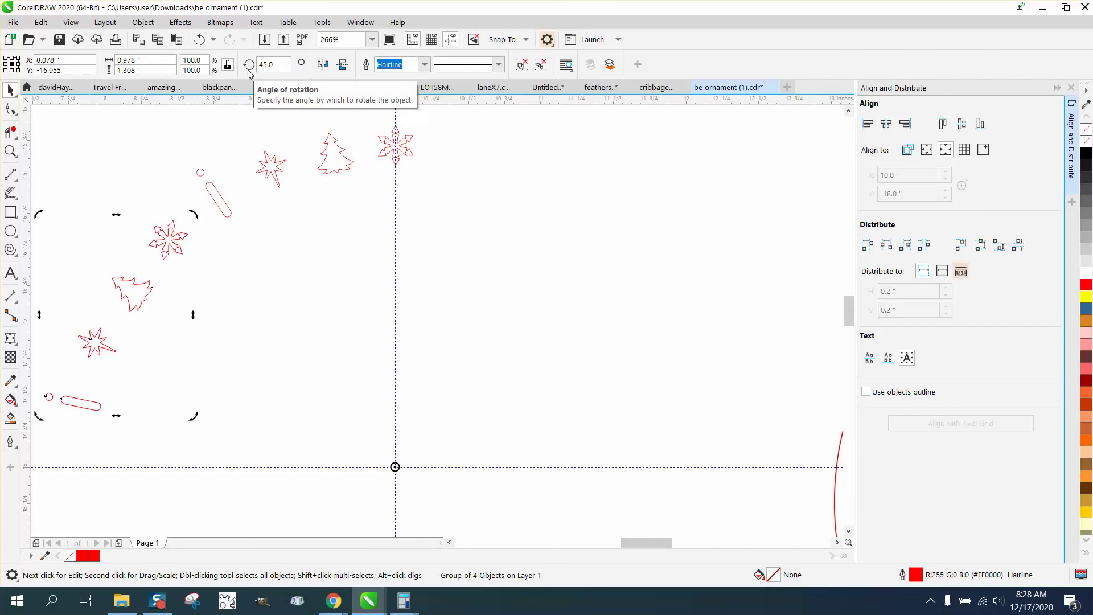
pyautogui.click(293, 66)
pyautogui.write('90')
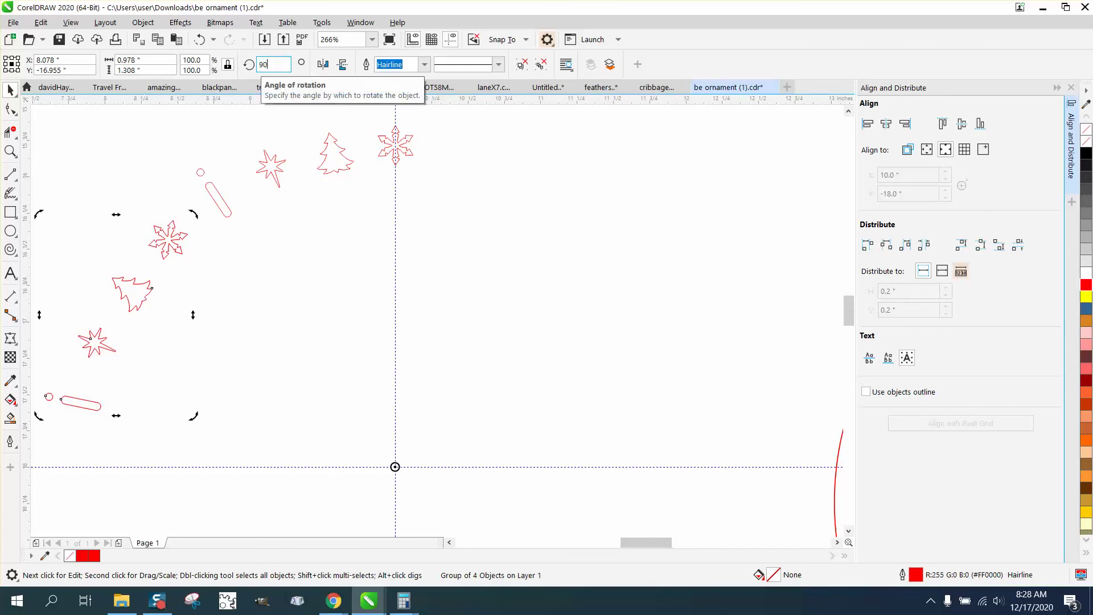
pyautogui.press('Return')
# Repeat the rotated duplication of the group up to 315 degrees, completing the ring of shapes.
pyautogui.hotkey('ctrl', 'r')
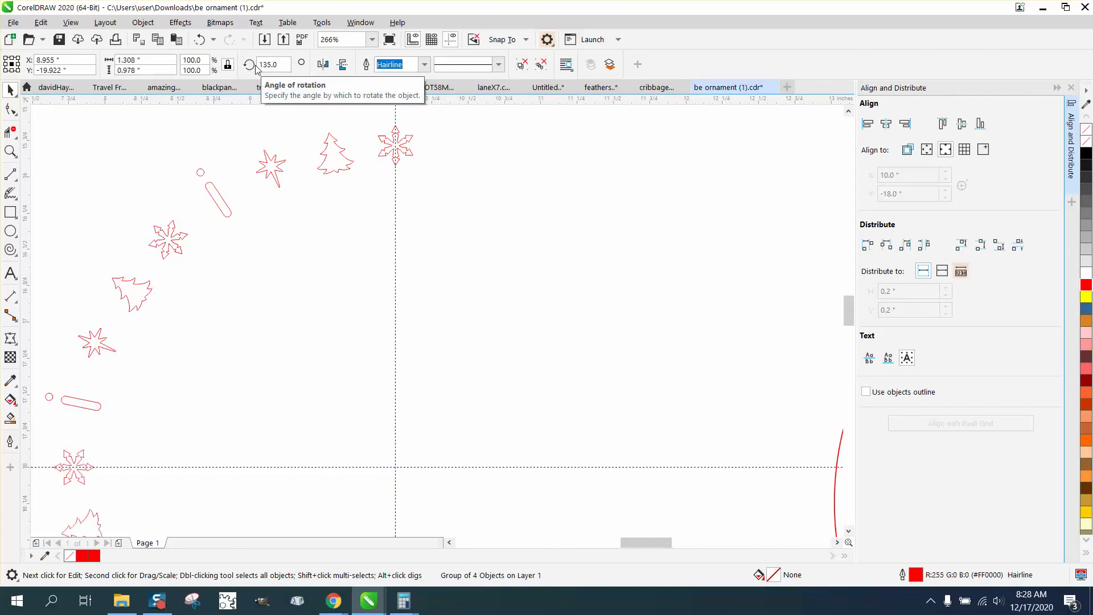
pyautogui.hotkey('ctrl', 'r')
pyautogui.hotkey('ctrl', 'r')
pyautogui.hotkey('ctrl', 'r')
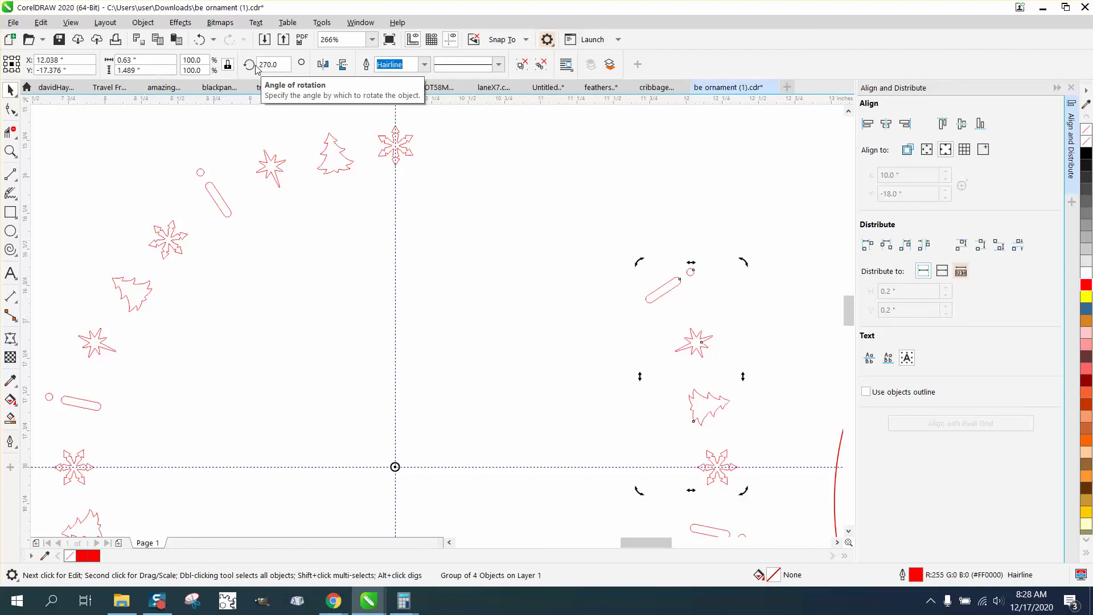
# Center the large red circle on the page inside the ring of shapes and close the Align and Distribute docker.
pyautogui.press('F4')
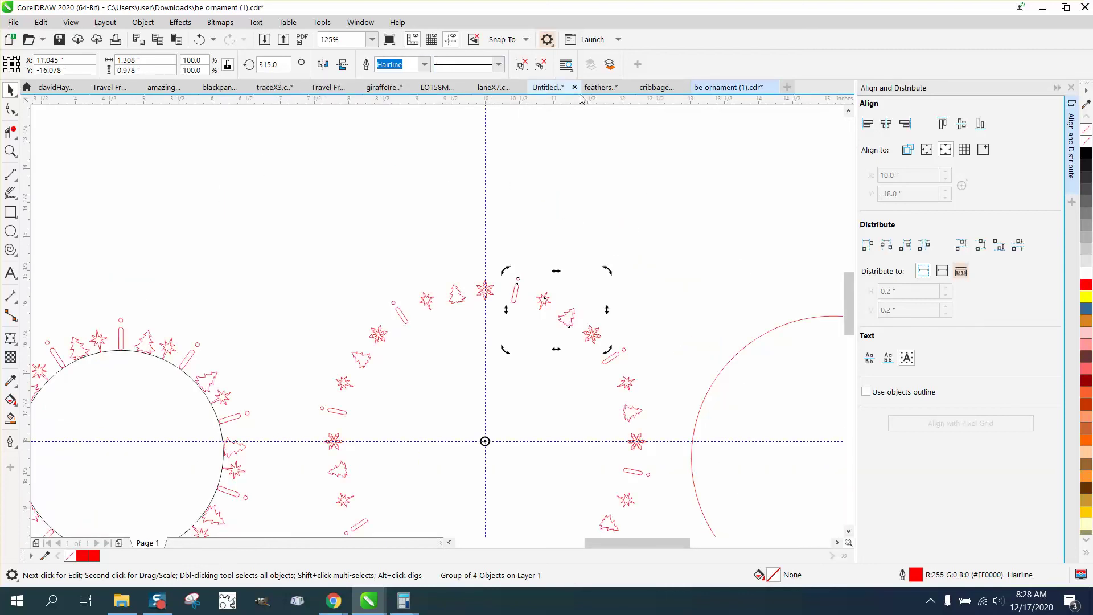
pyautogui.scroll(1, 581, 124)
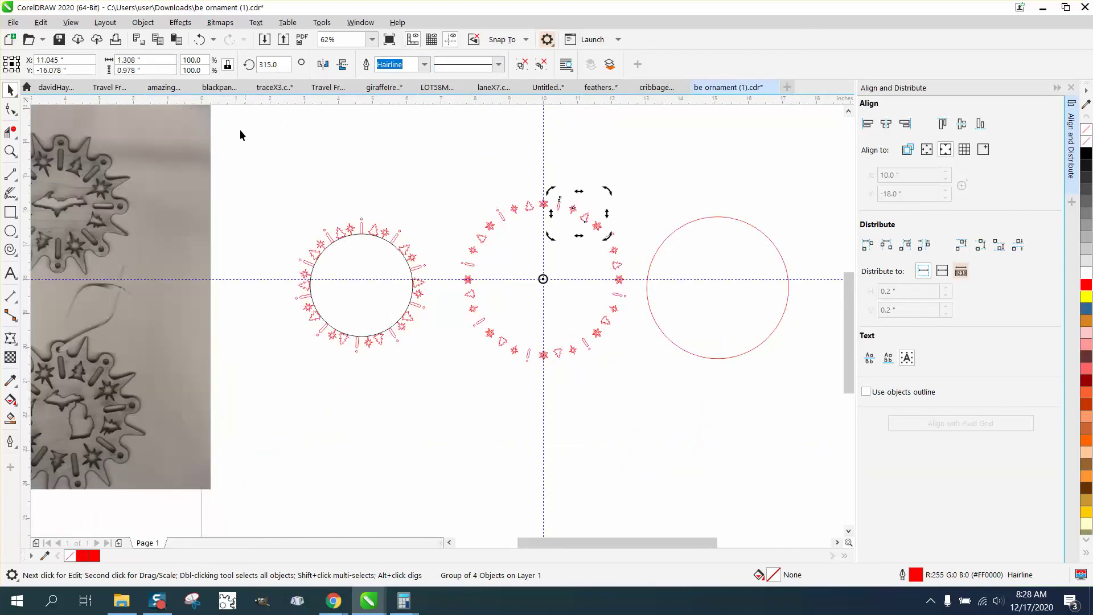
pyautogui.click(12, 151)
pyautogui.moveTo(414, 182); pyautogui.dragTo(684, 413)
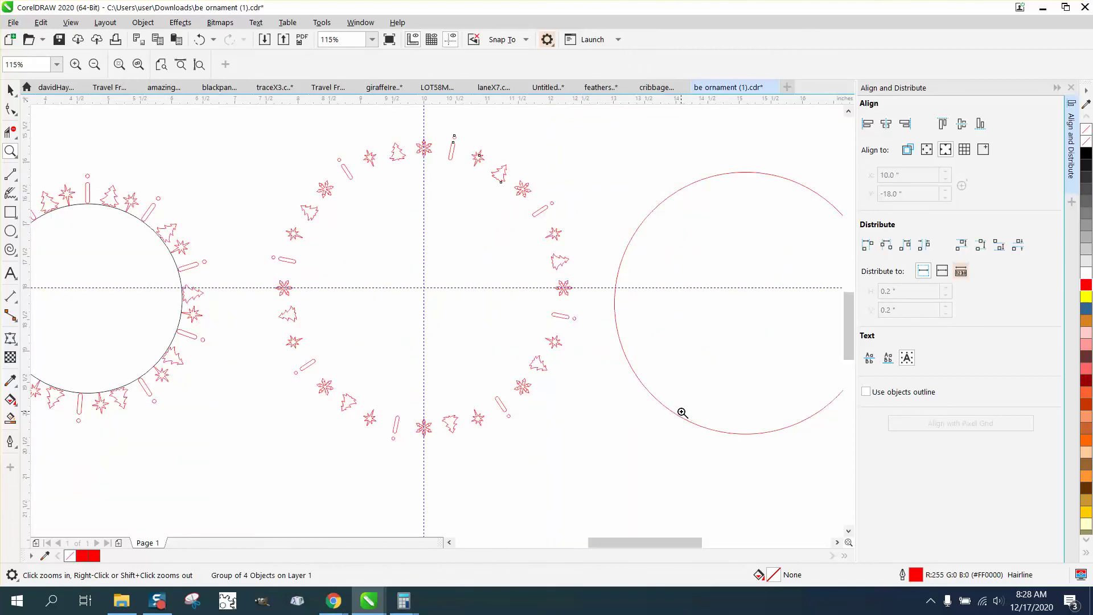
pyautogui.click(10, 90)
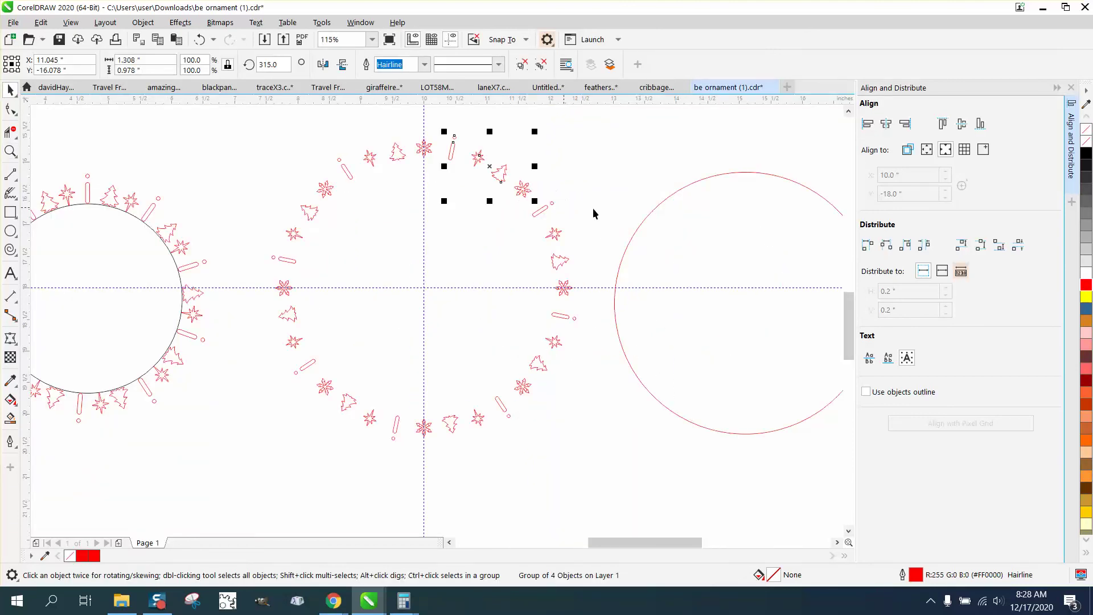
pyautogui.click(650, 215)
pyautogui.press('p')
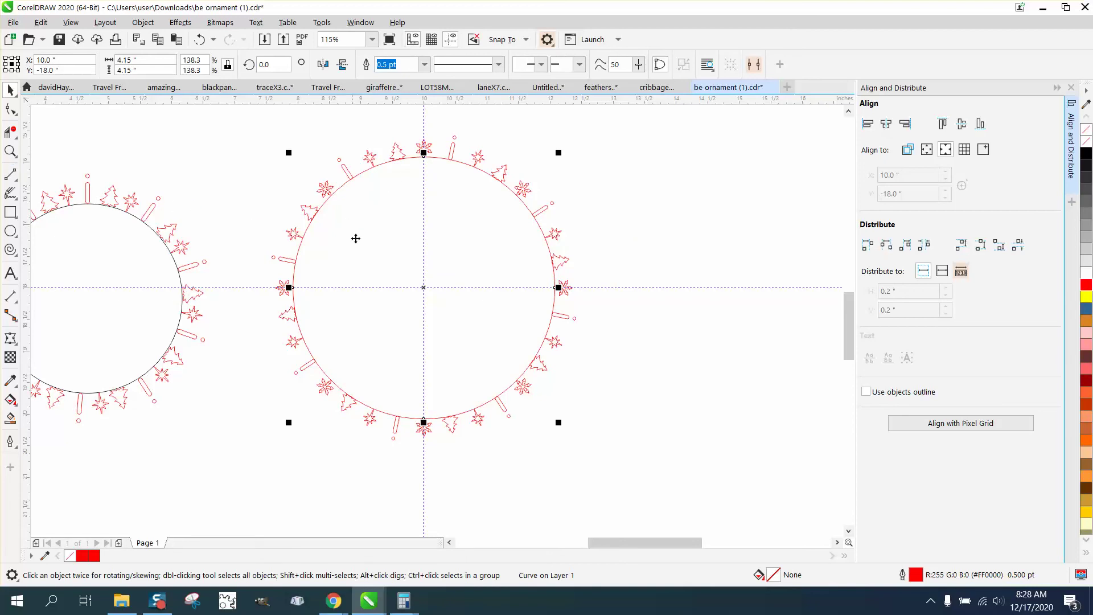
pyautogui.click(1071, 87)
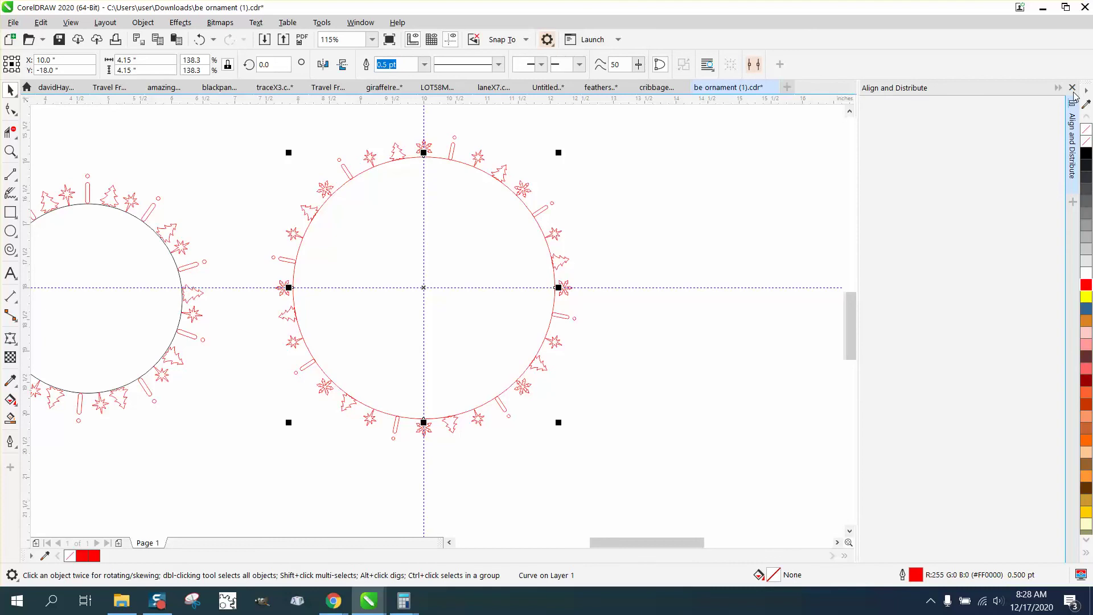